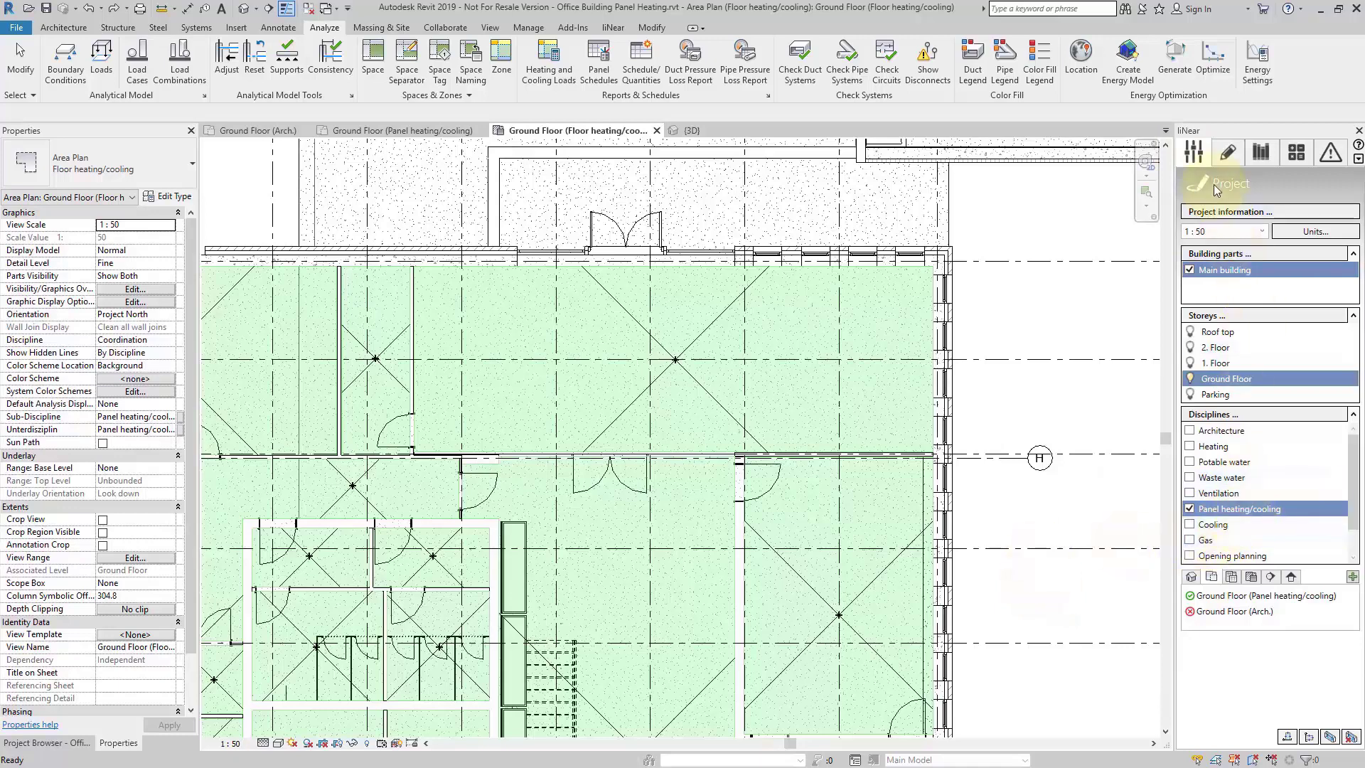
Switch the liNear sidebar from Project to the Panel heating/cooling page.
{"action": "left_click", "coordinate": [1227, 157]}
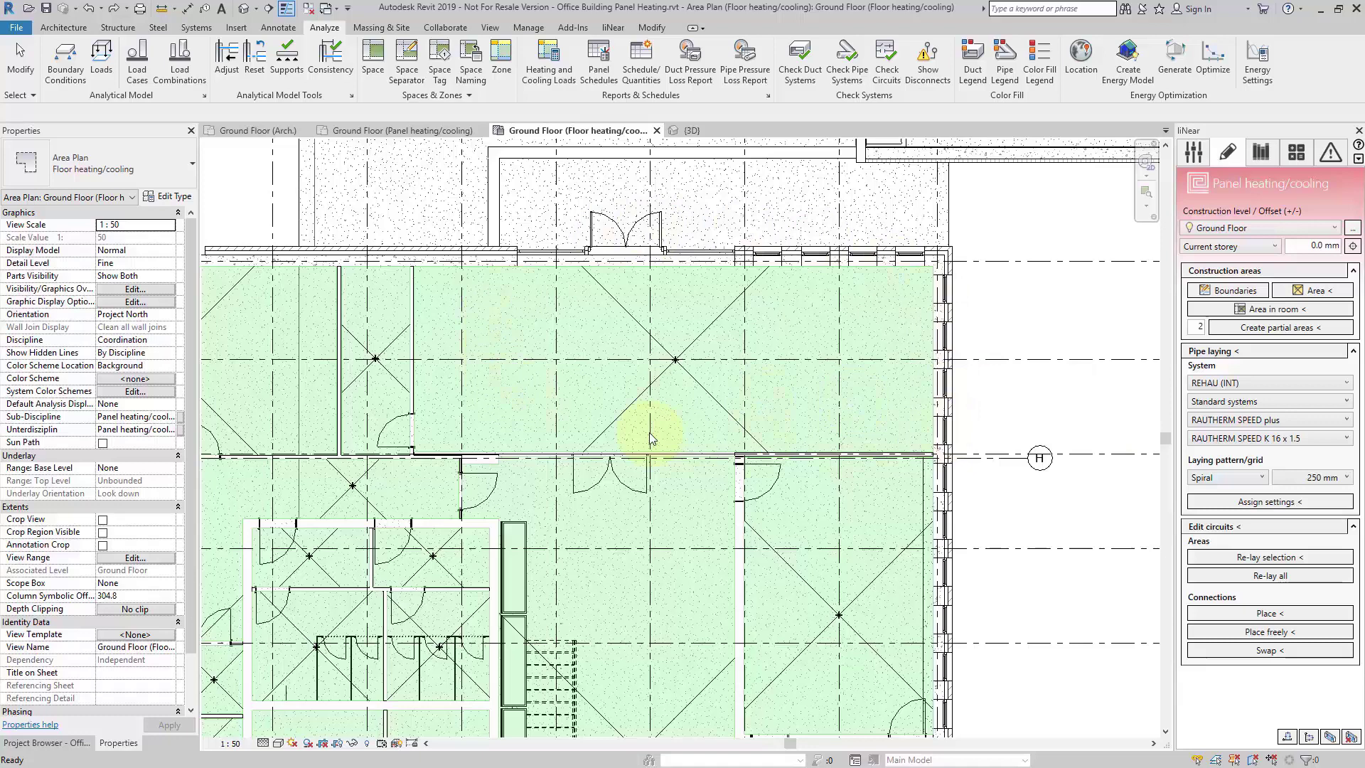
Create construction areas in the Cafeteria 1 and Training 2 rooms using 'Area in room'.
{"action": "left_click", "coordinate": [1265, 311]}
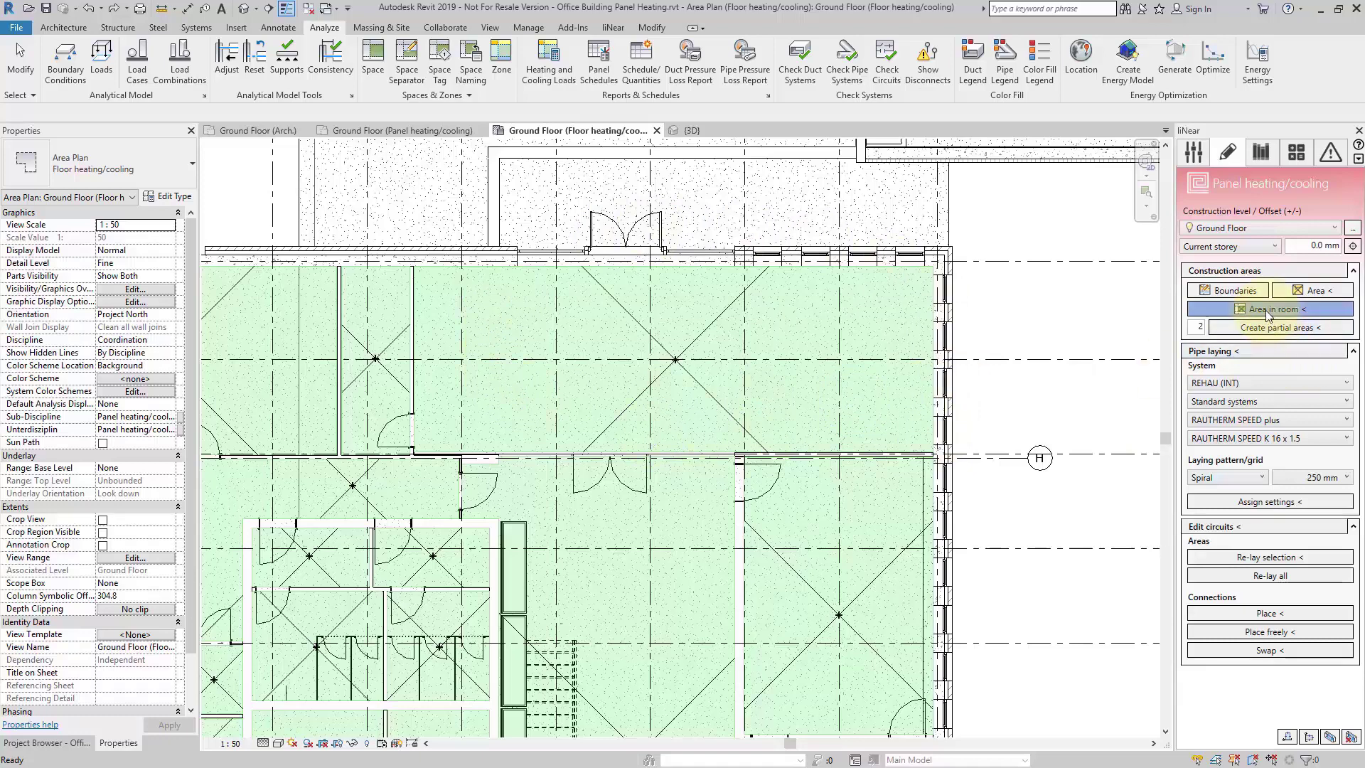
{"action": "left_click", "coordinate": [692, 349]}
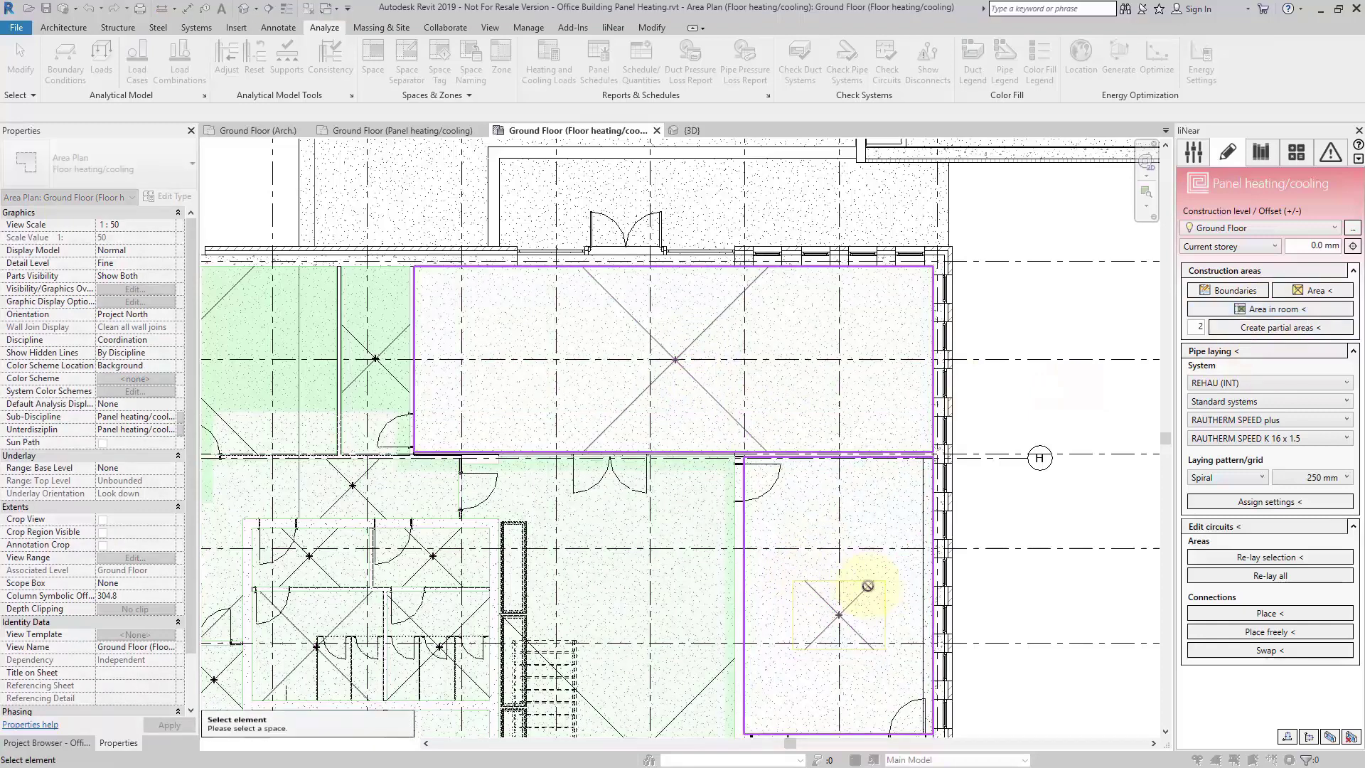
{"action": "left_click", "coordinate": [883, 579]}
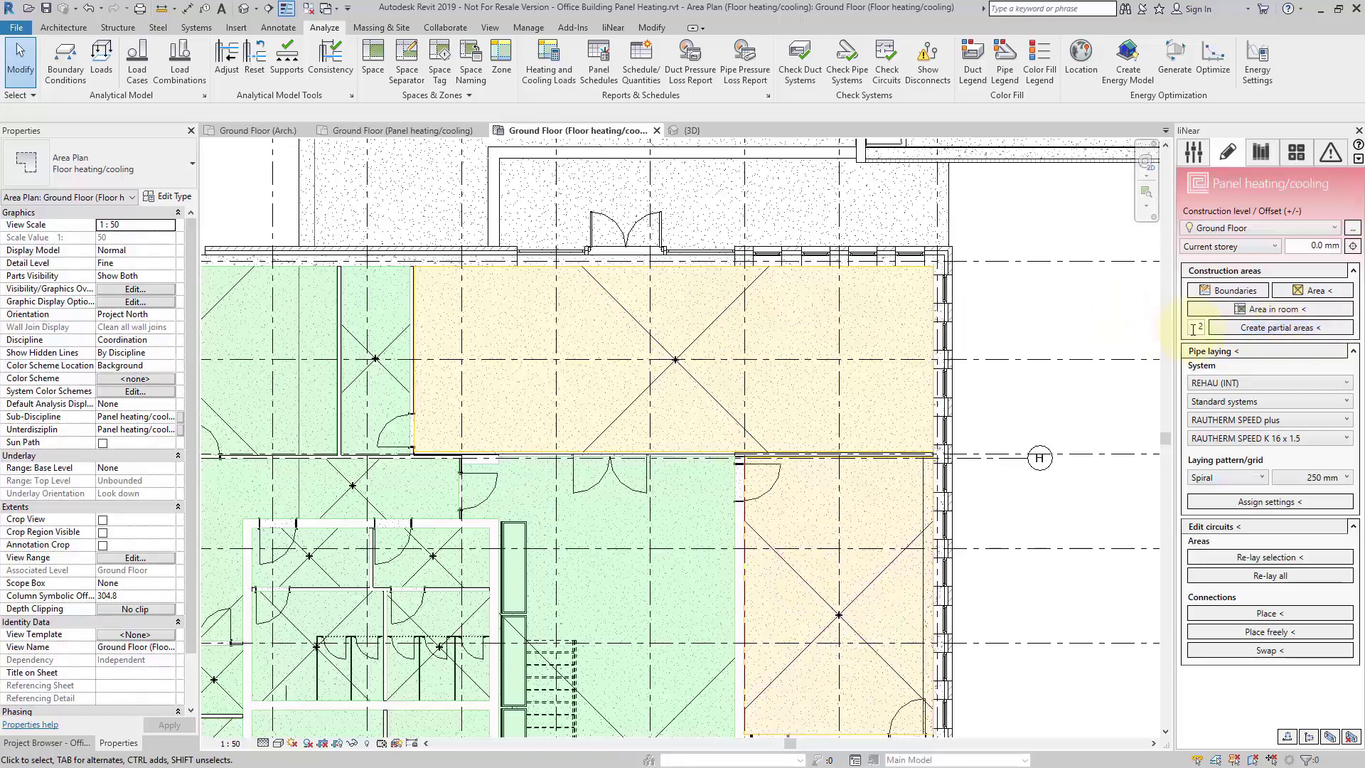
Start splitting the Cafeteria 1 area into partial areas by picking its start side.
{"action": "left_click", "coordinate": [1242, 328]}
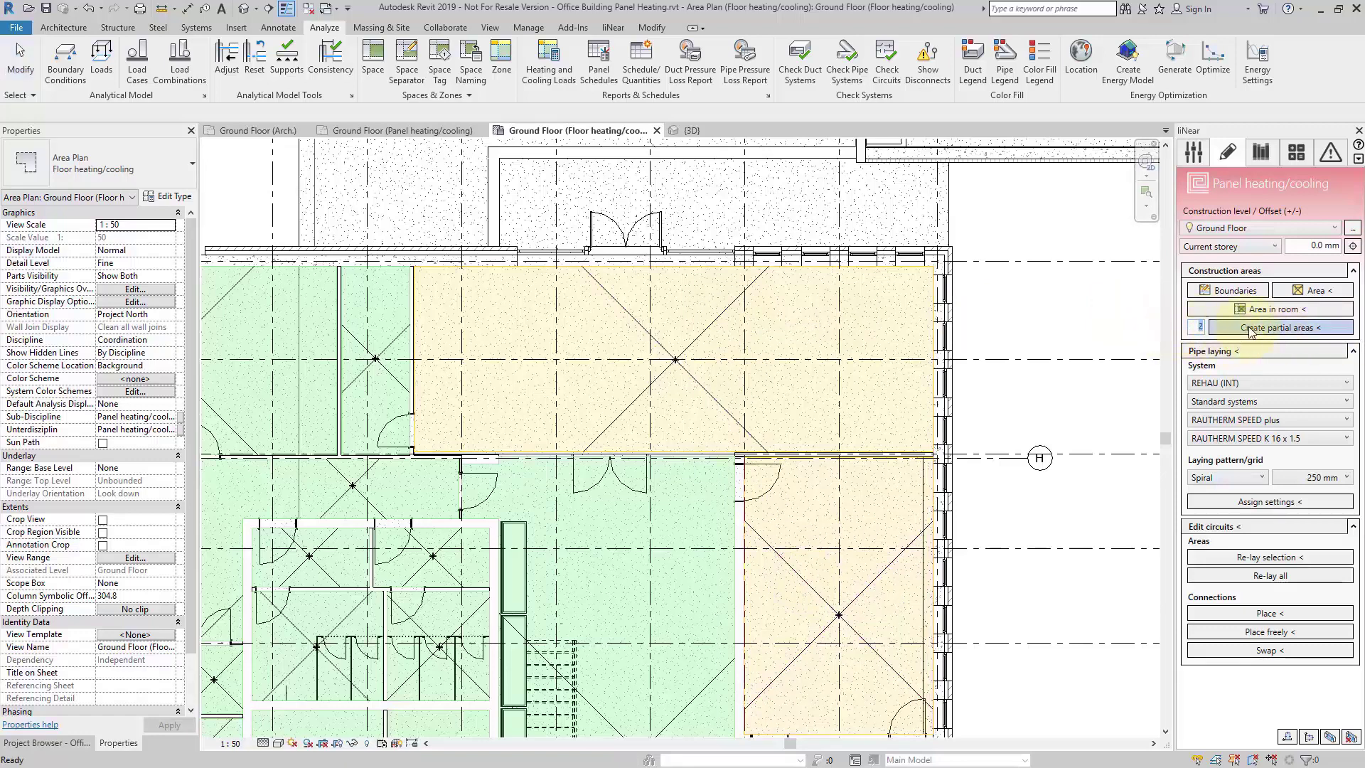
{"action": "left_click", "coordinate": [713, 325]}
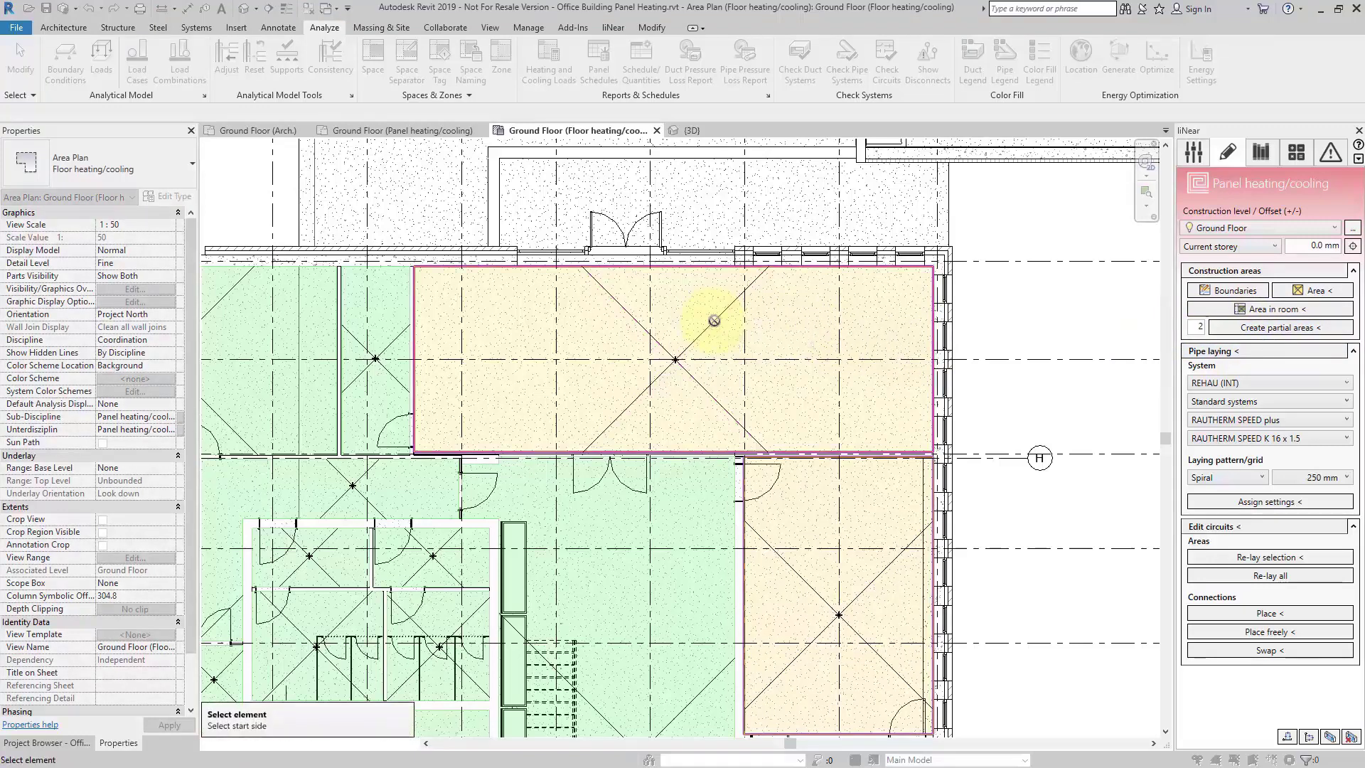
{"action": "left_click", "coordinate": [932, 357]}
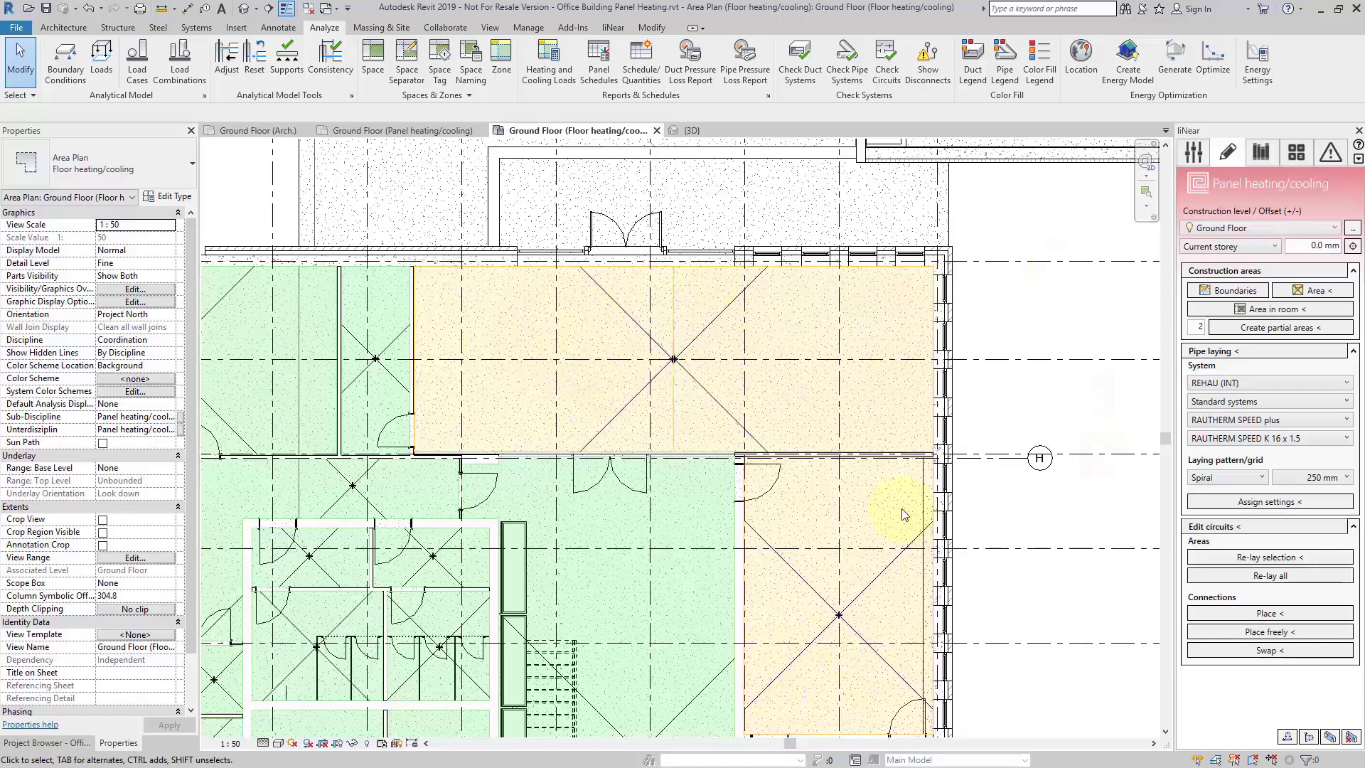
{"action": "middle_click_drag", "start_coordinate": [903, 515], "coordinate": [906, 451]}
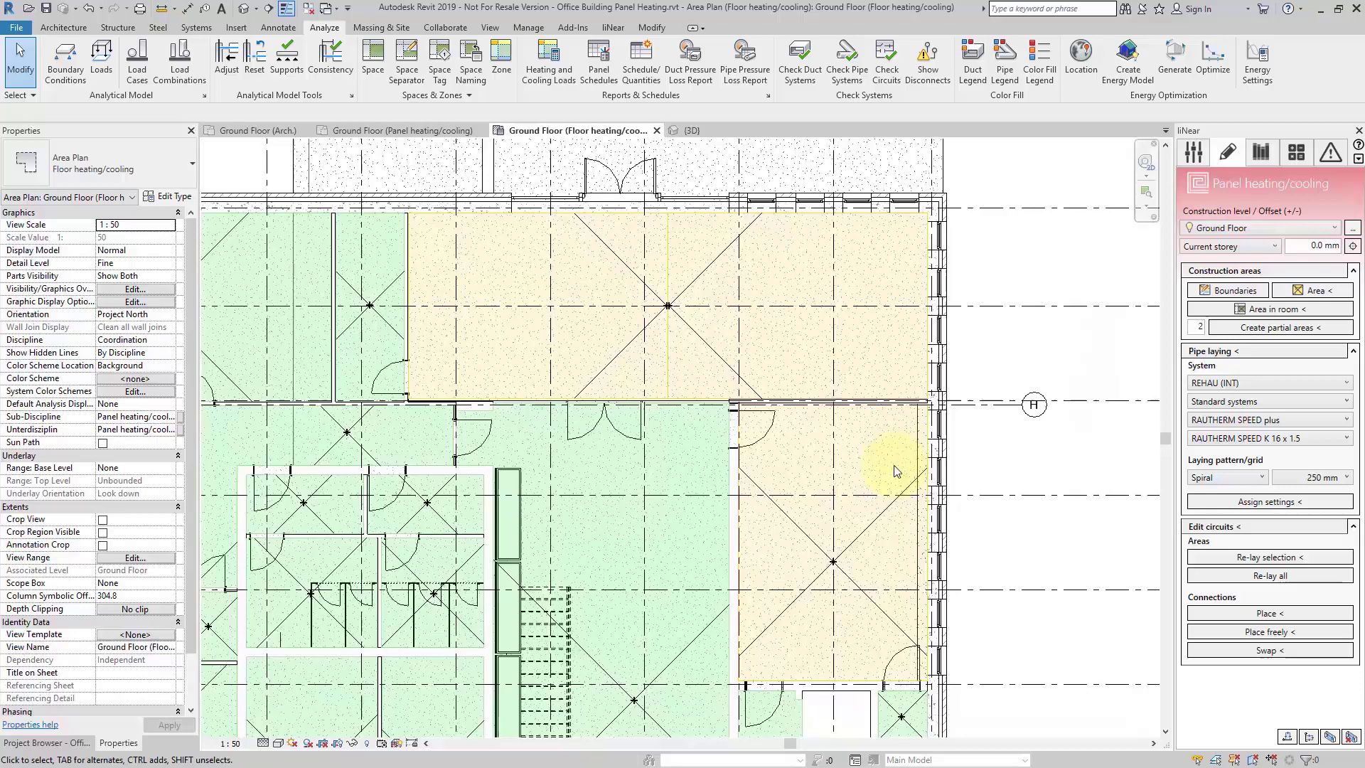
Choose Uponor Neubau (2 kN) Classic Trägerelementsystem, Comfort Pipe PLUS 17x2,0 mm, 200 mm spacing.
{"action": "left_click", "coordinate": [1352, 272]}
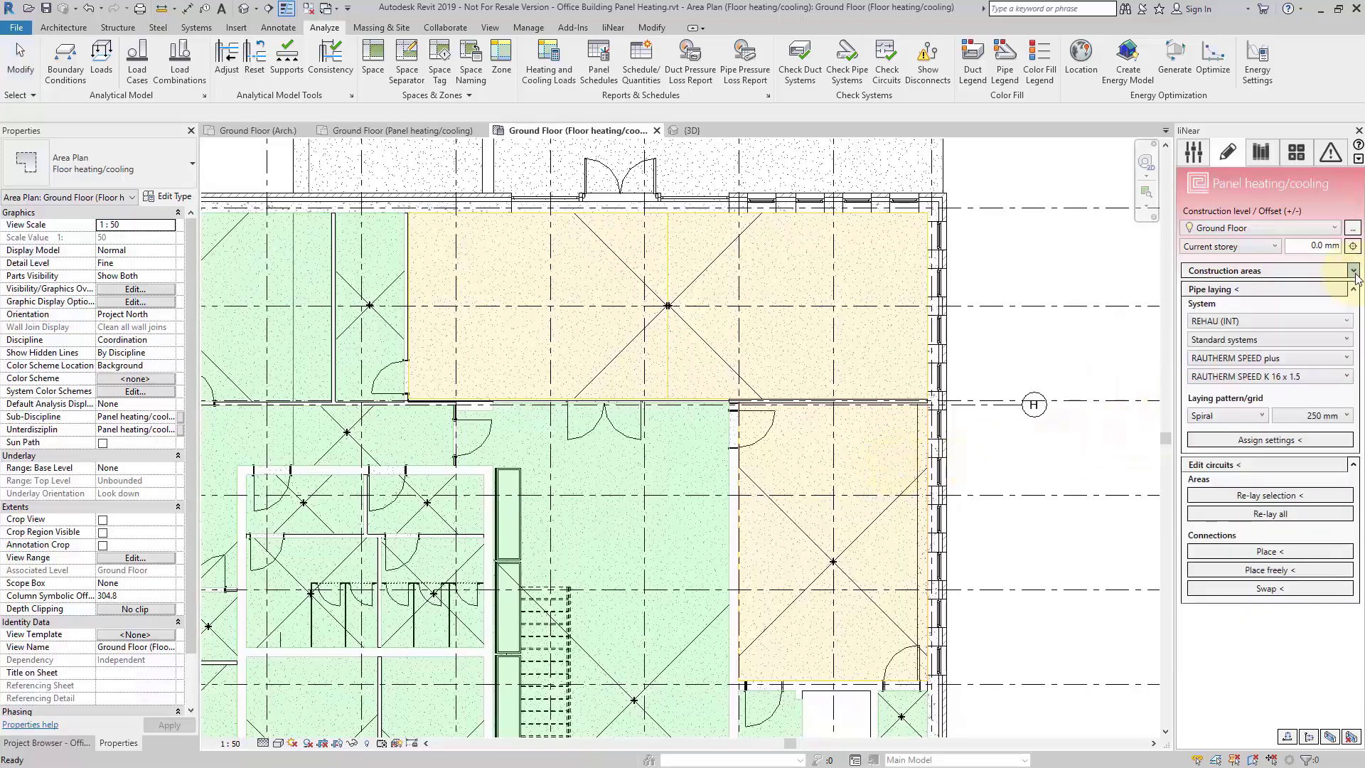
{"action": "left_click", "coordinate": [1258, 323]}
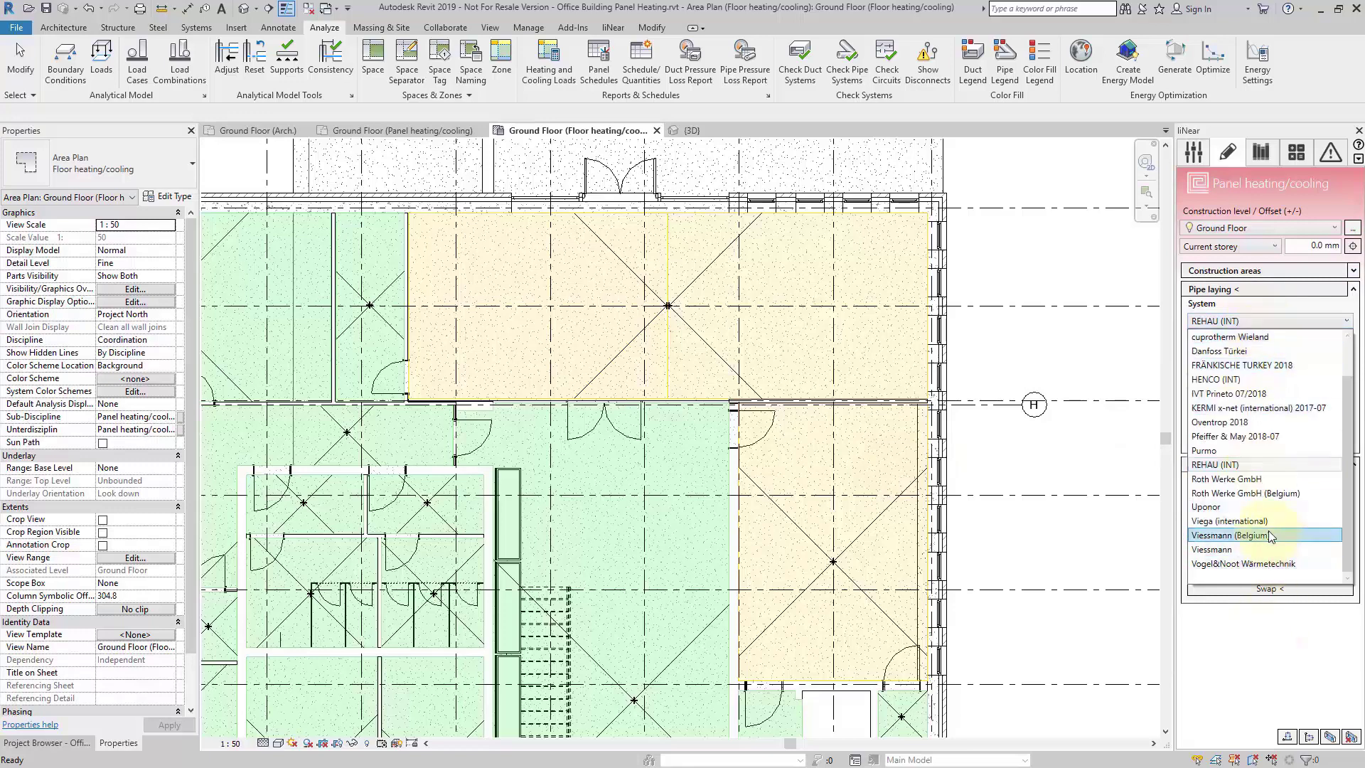
{"action": "left_click", "coordinate": [1240, 508]}
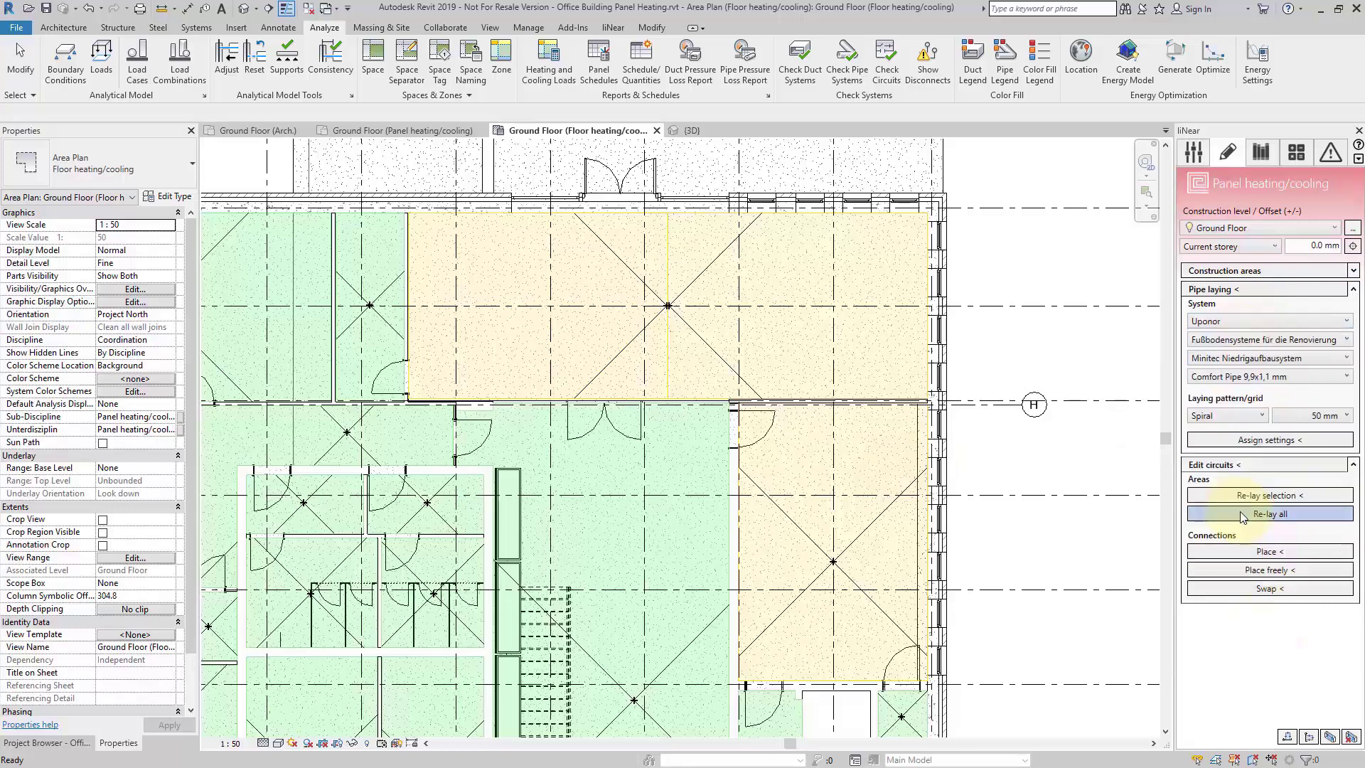
{"action": "left_click", "coordinate": [1242, 339]}
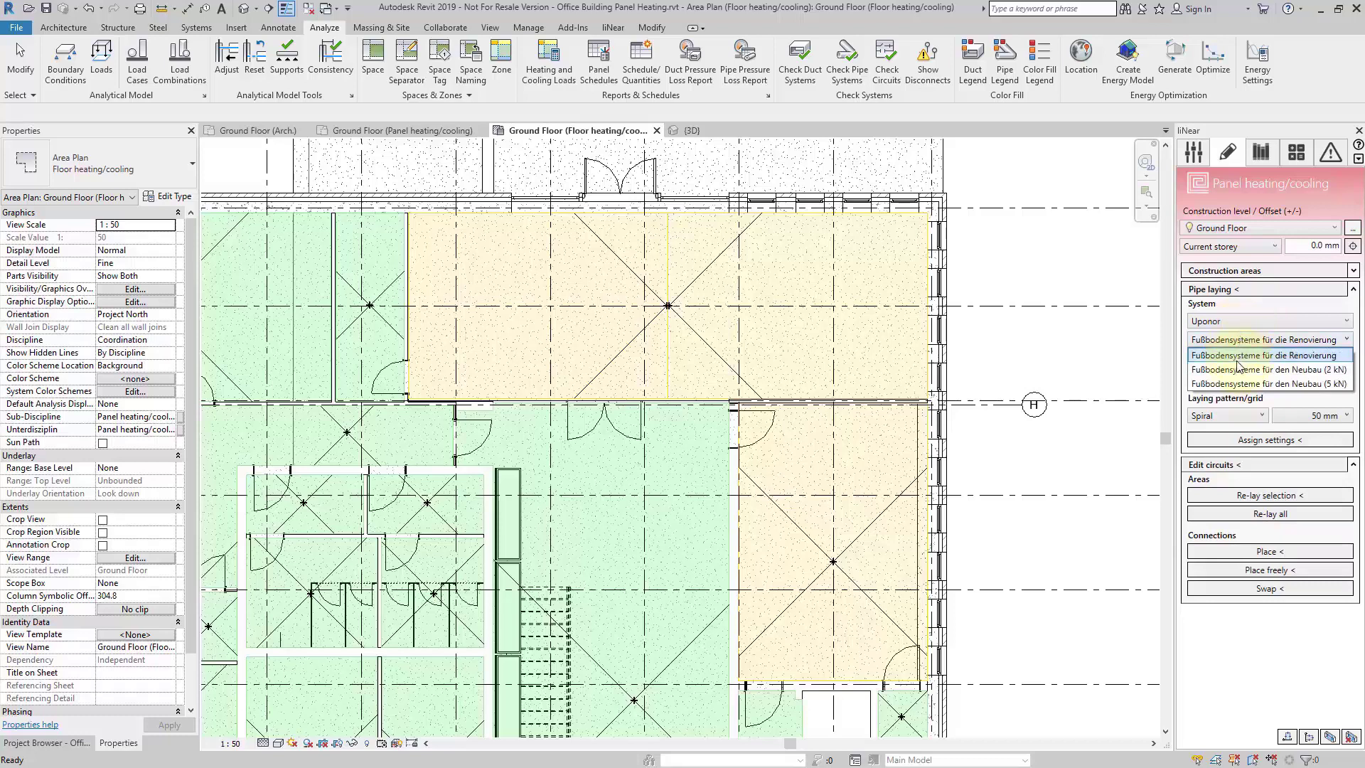
{"action": "left_click", "coordinate": [1233, 369]}
{"action": "left_click", "coordinate": [1223, 361]}
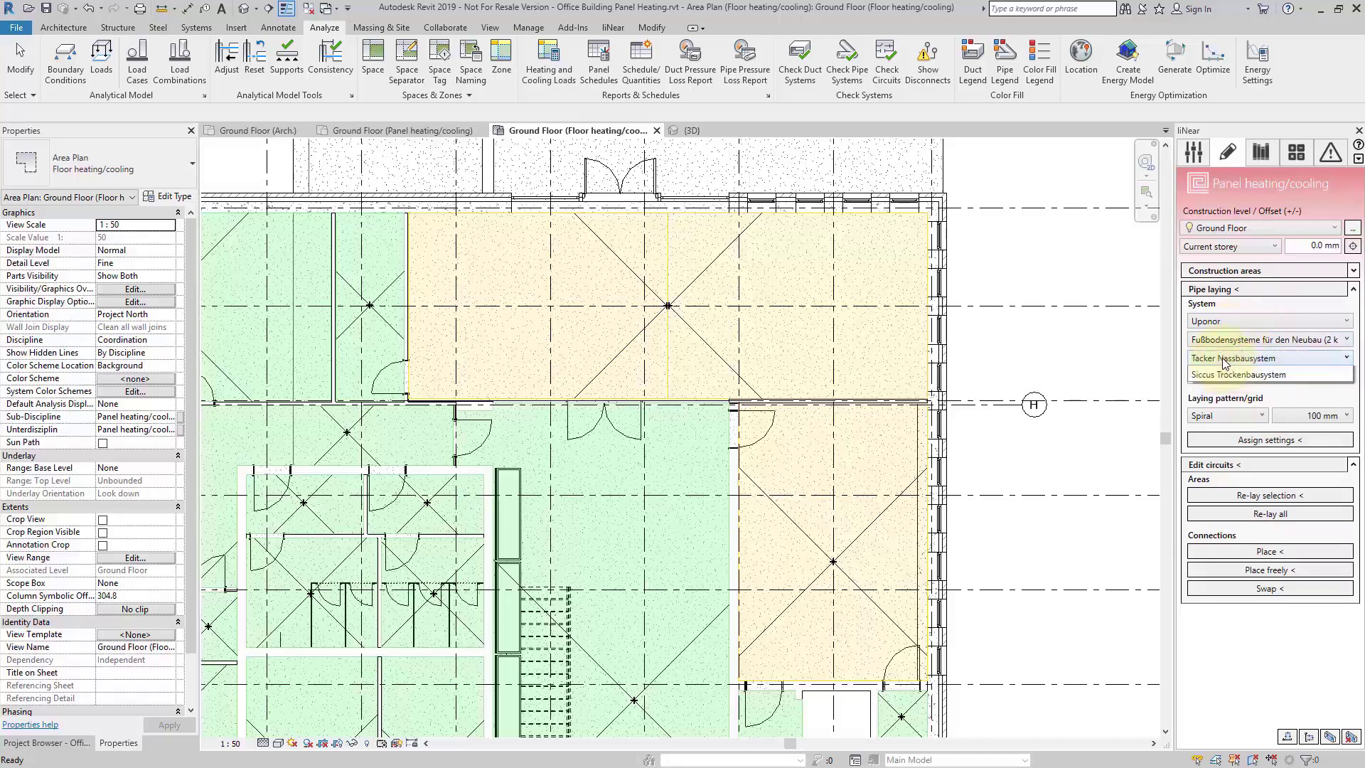
{"action": "left_click", "coordinate": [1224, 388]}
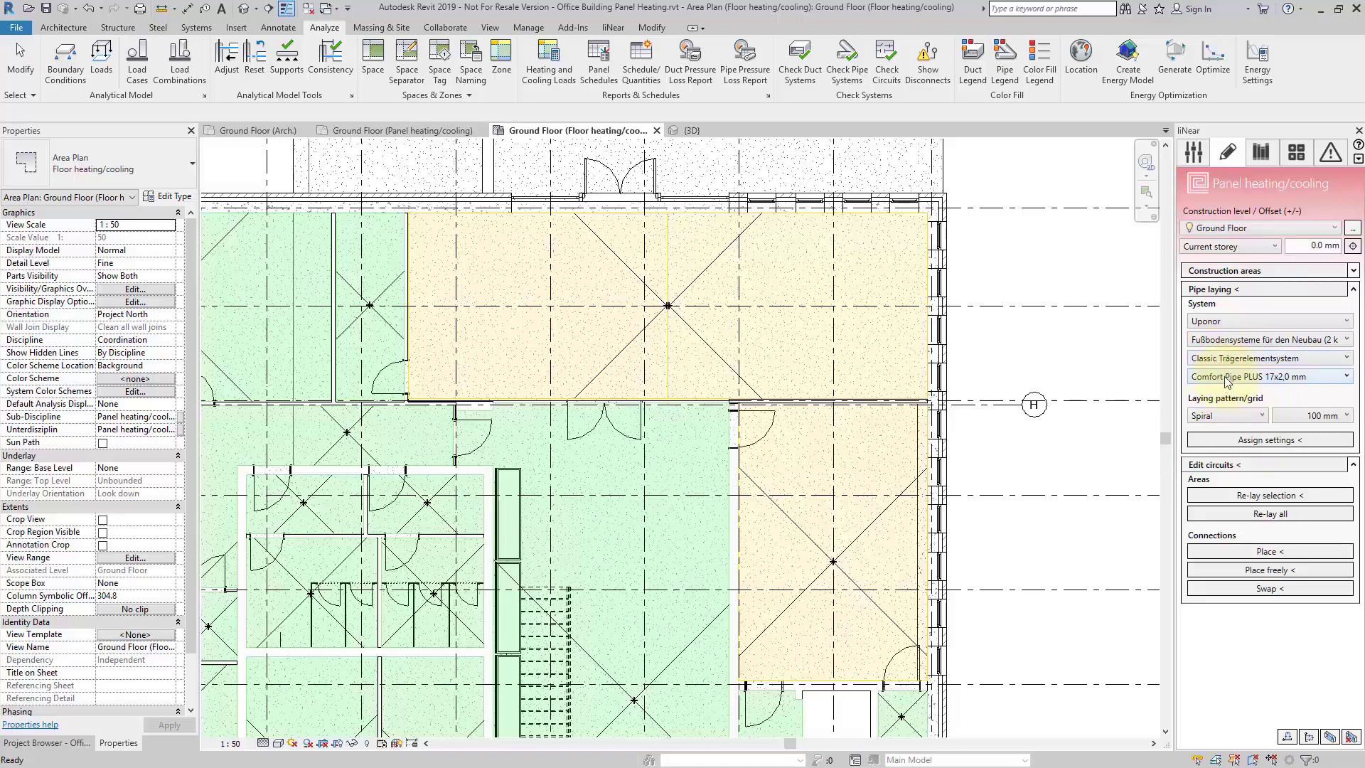
{"action": "left_click", "coordinate": [1226, 382]}
{"action": "left_click", "coordinate": [1229, 394]}
{"action": "left_click", "coordinate": [1321, 416]}
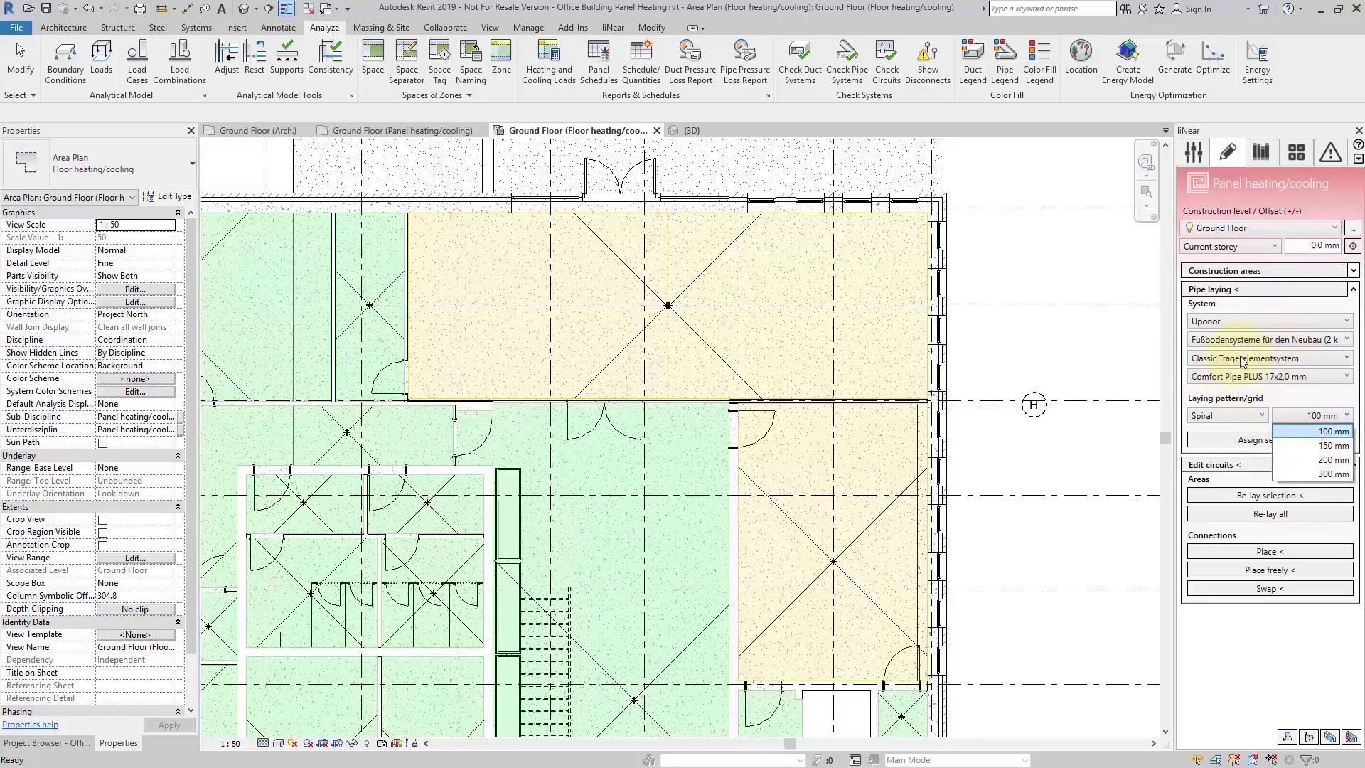
{"action": "left_click", "coordinate": [1316, 460]}
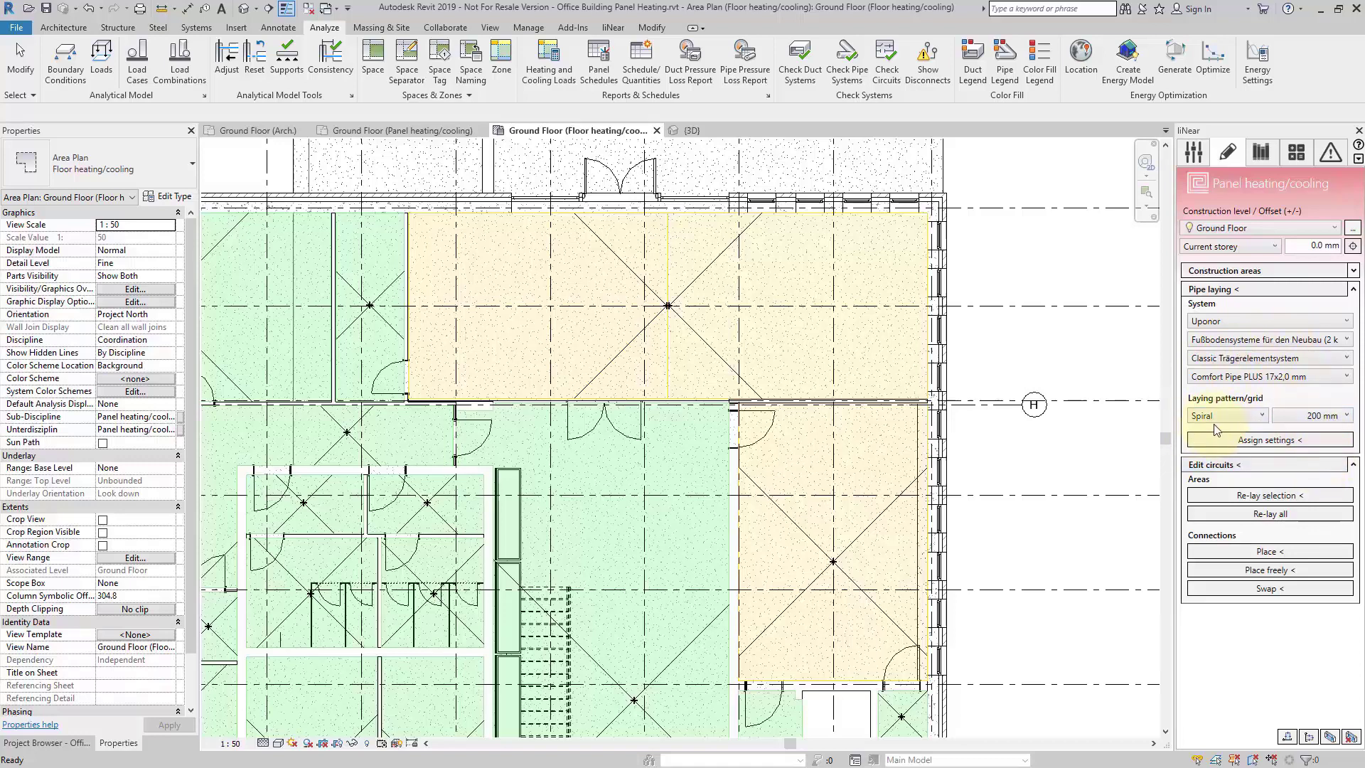
{"action": "left_click", "coordinate": [1220, 288]}
Lay spiral pipes in both cafeteria partial areas and the room below.
{"action": "mouse_move", "coordinate": [378, 179]}
{"action": "left_mouse_down"}
{"action": "mouse_move", "coordinate": [1028, 676]}
{"action": "mouse_move", "coordinate": [1022, 695]}
{"action": "left_mouse_up"}
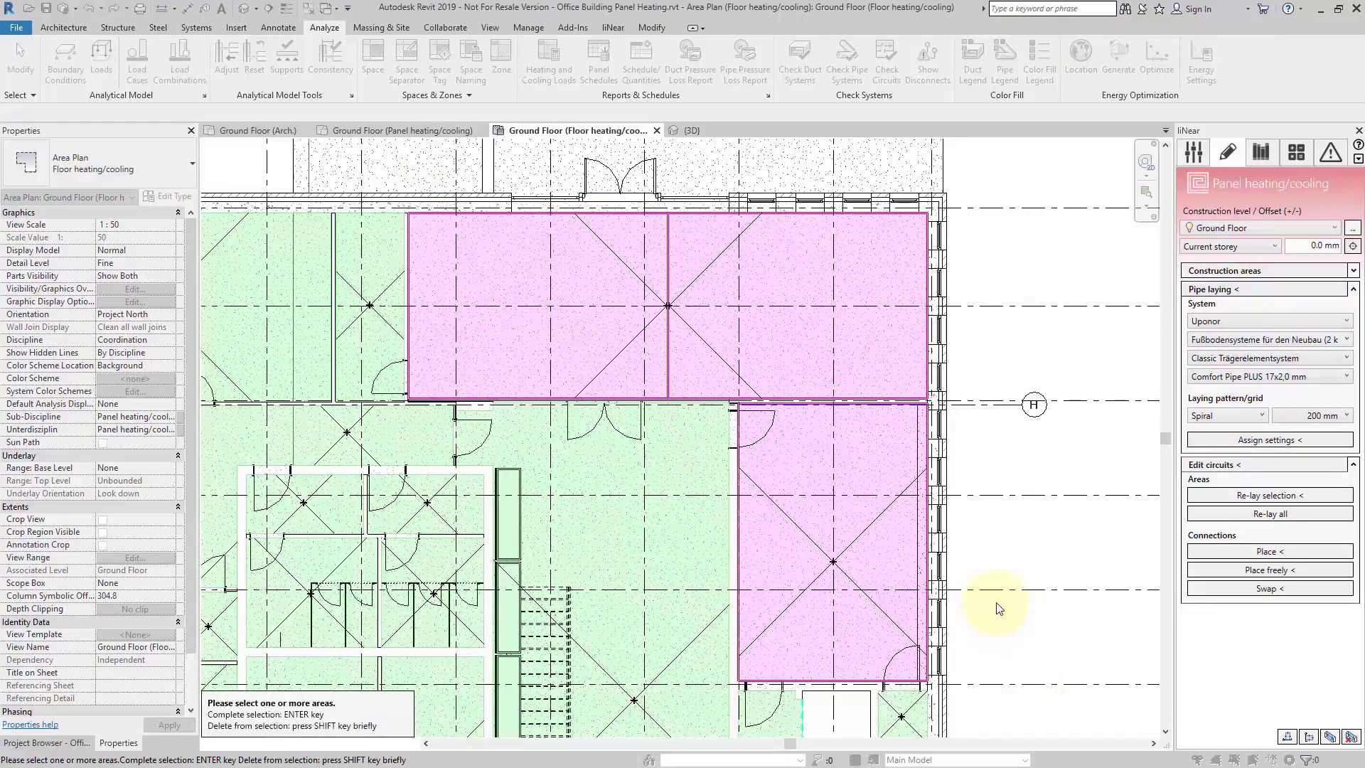
{"action": "key", "text": "Return"}
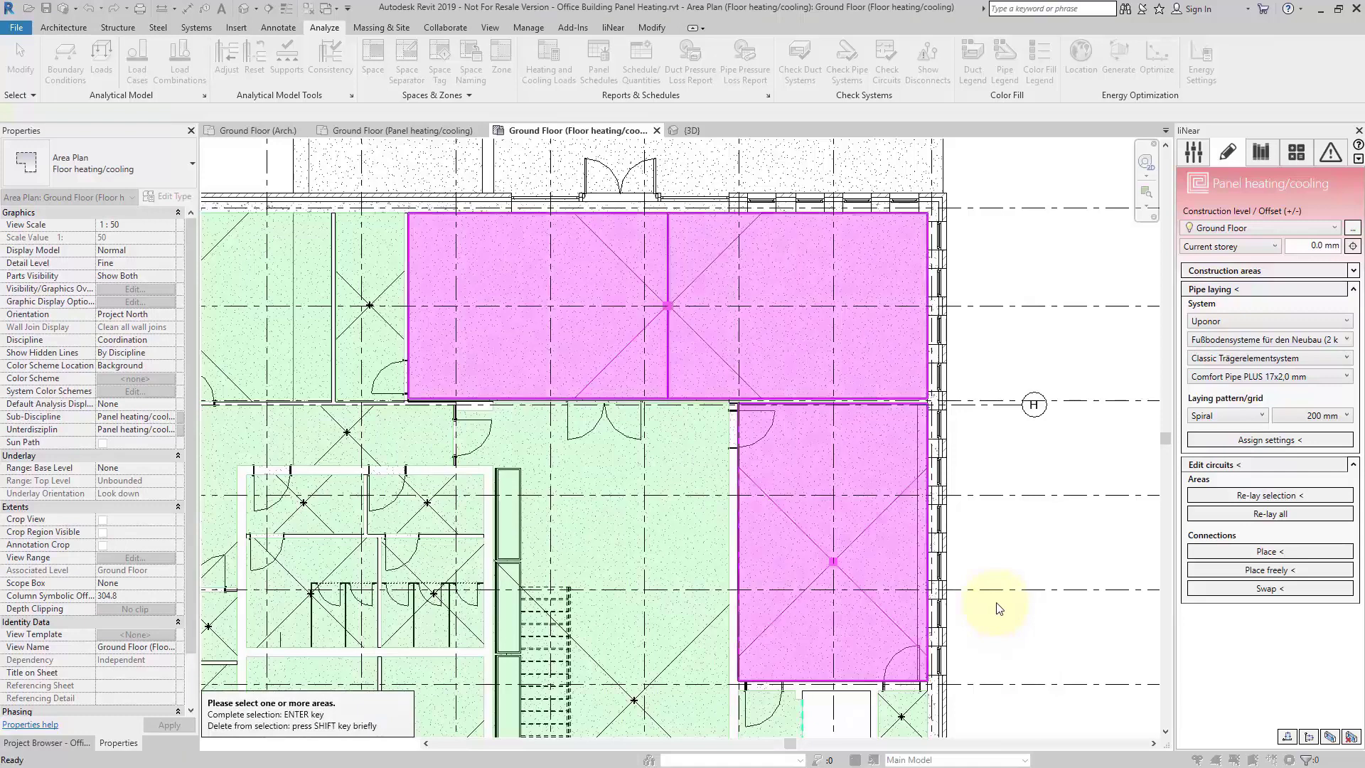
{"action": "left_click", "coordinate": [676, 339]}
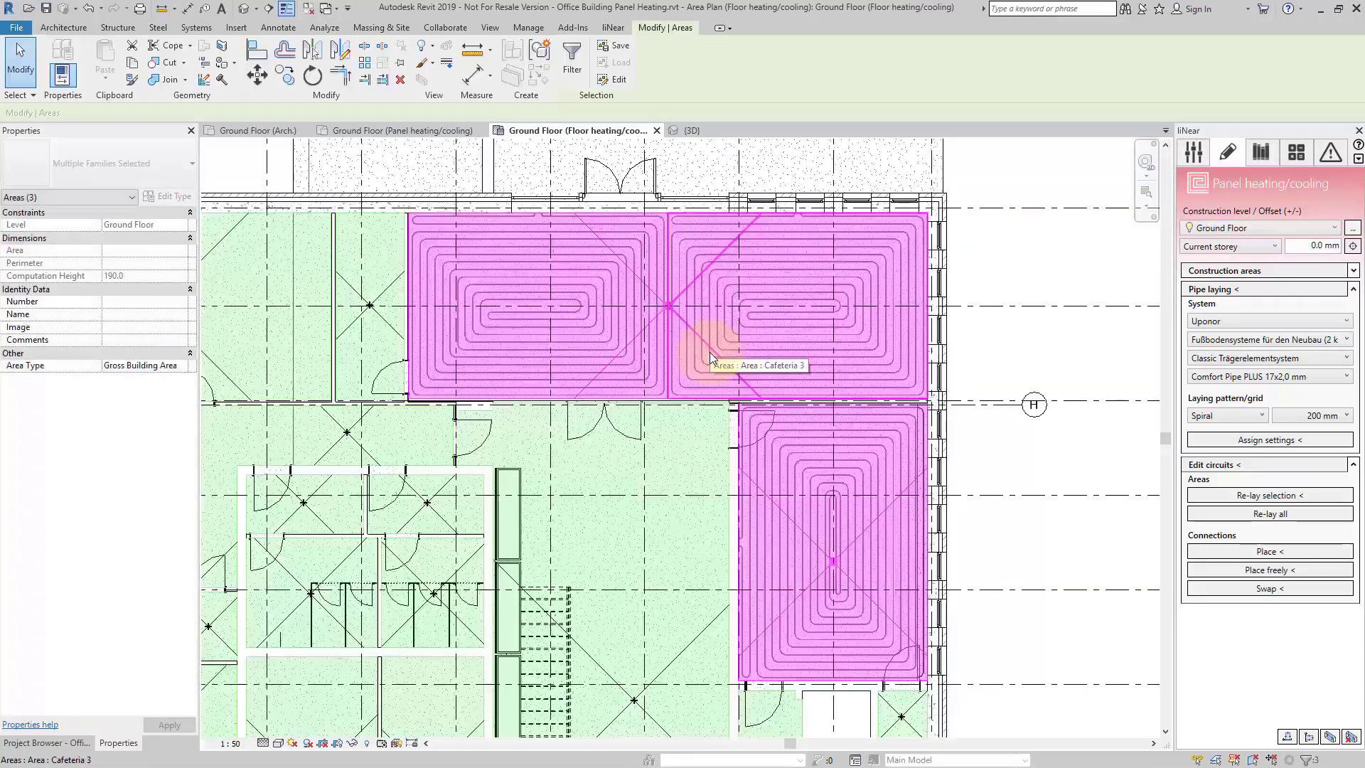
{"action": "left_click", "coordinate": [1050, 363]}
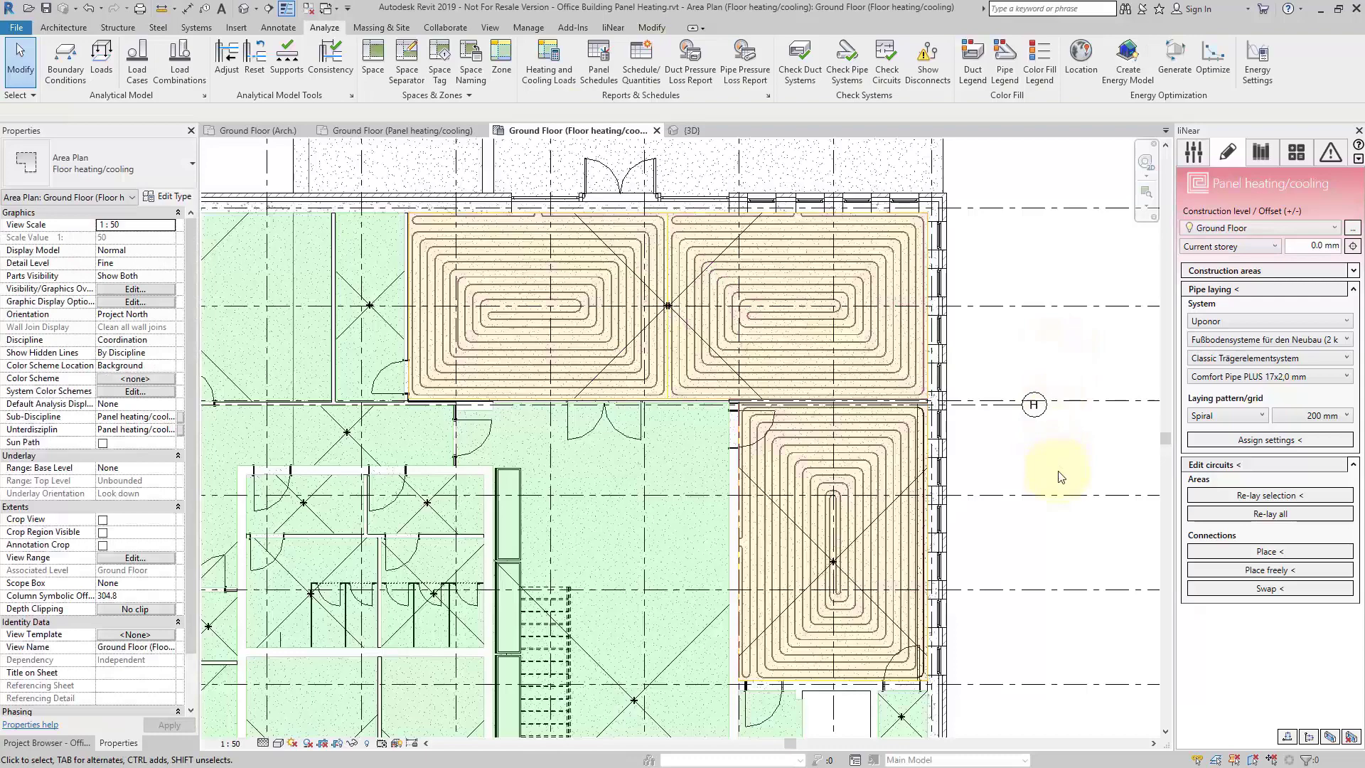
{"action": "scroll", "coordinate": [778, 534], "scroll_direction": "up", "scroll_amount": 3}
Move the right area circuit's connections to the area's upper-left edge.
{"action": "mouse_move", "coordinate": [777, 533]}
{"action": "middle_mouse_down"}
{"action": "mouse_move", "coordinate": [862, 417]}
{"action": "mouse_move", "coordinate": [817, 428]}
{"action": "middle_mouse_up"}
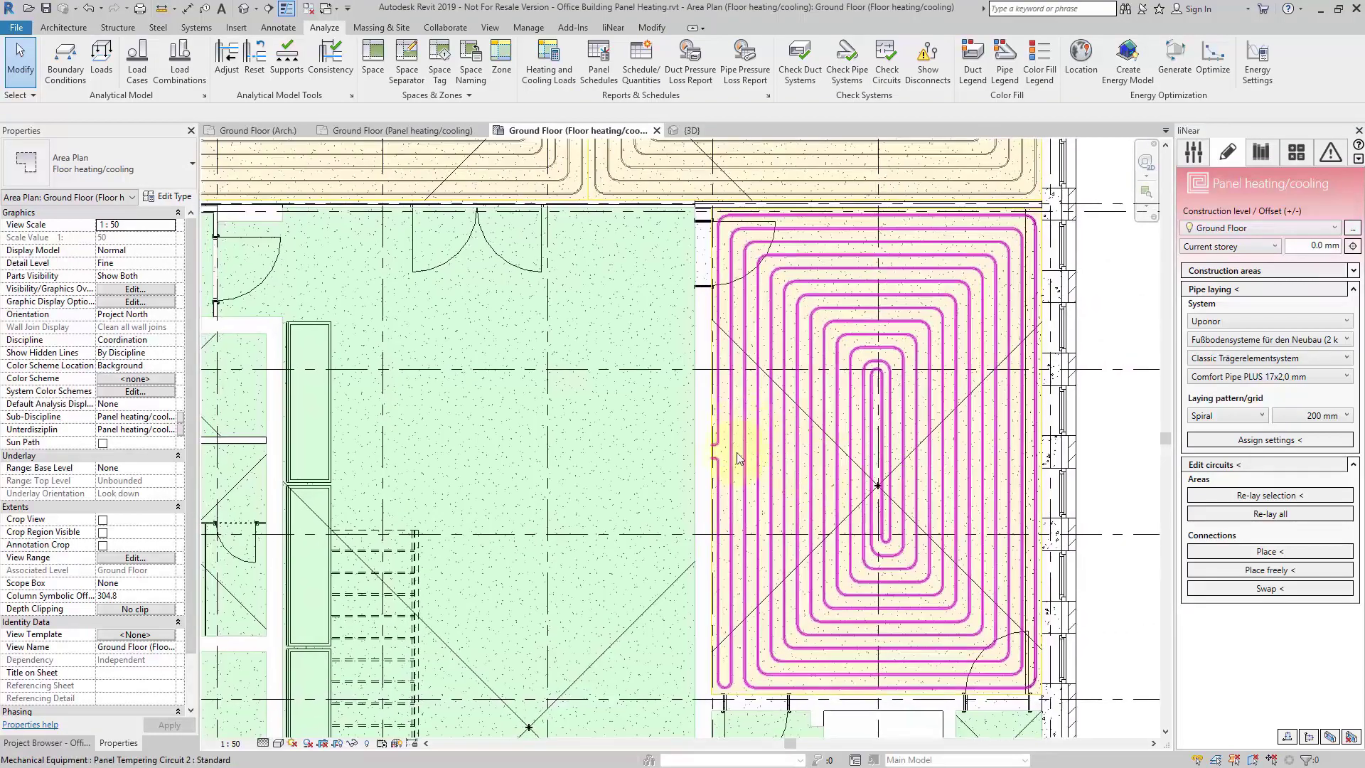
{"action": "left_click", "coordinate": [774, 494]}
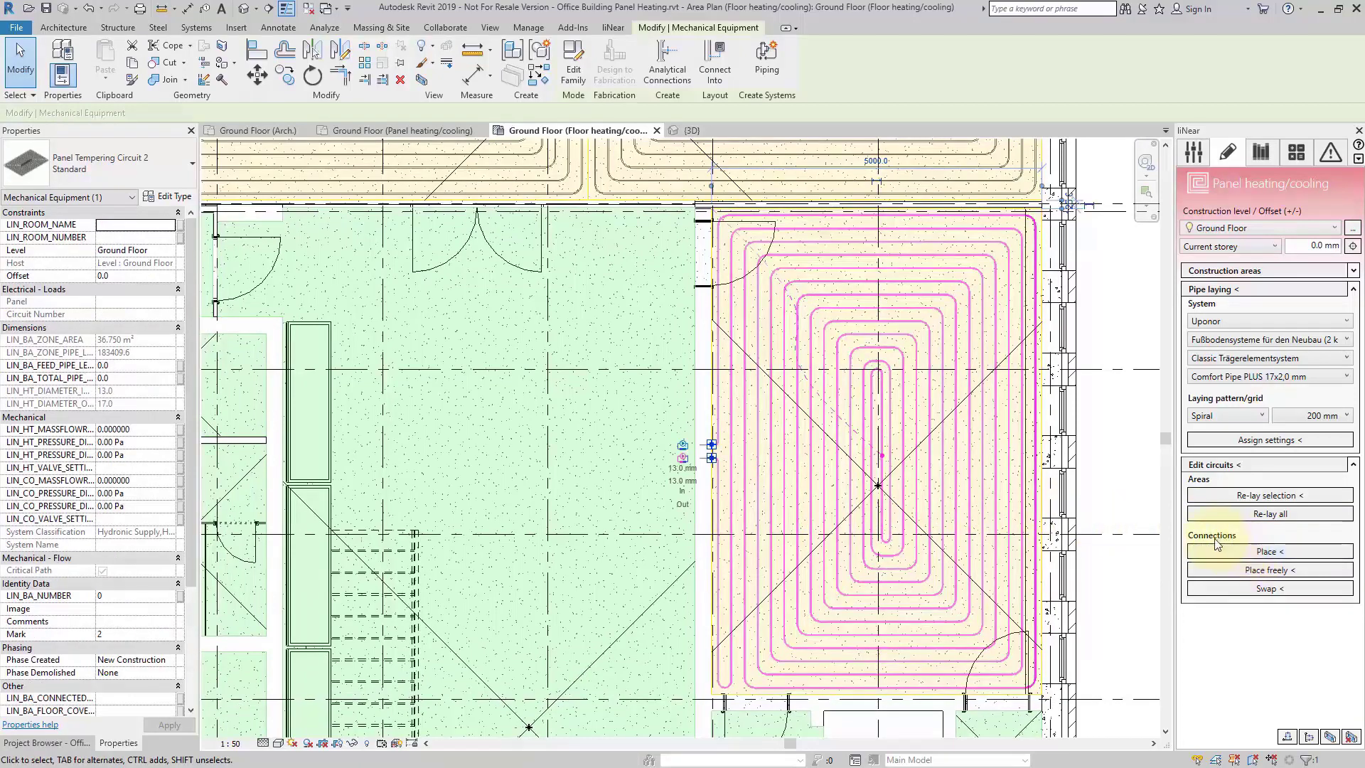
{"action": "left_click", "coordinate": [1274, 555]}
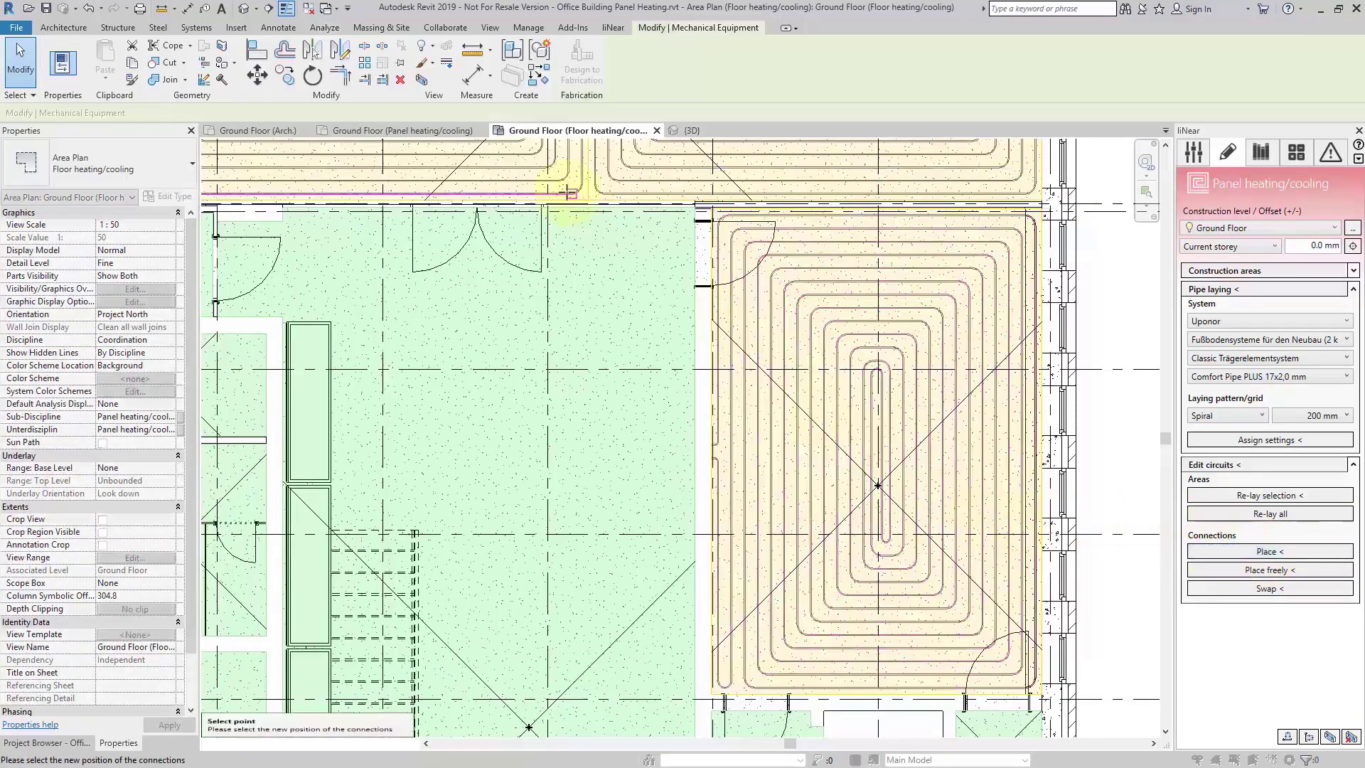
{"action": "left_click", "coordinate": [714, 286]}
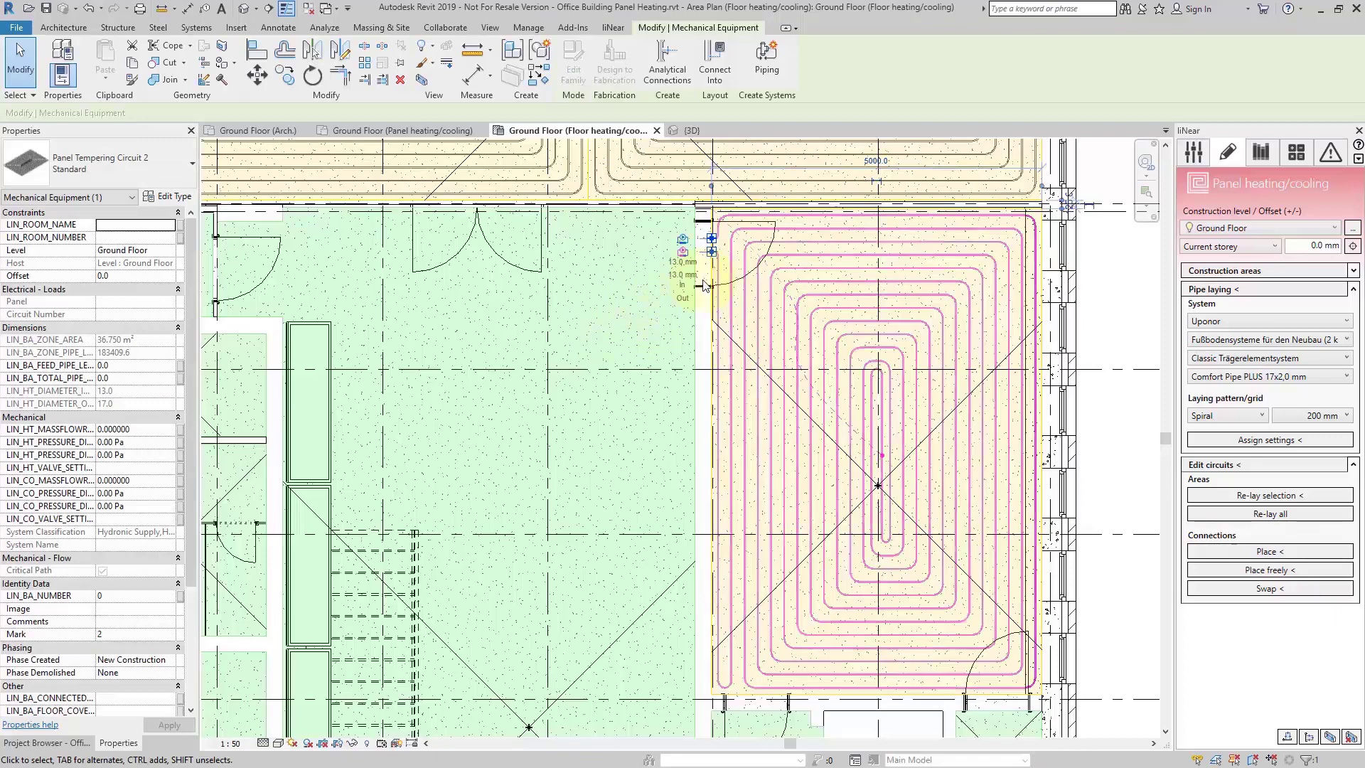
{"action": "left_click", "coordinate": [612, 300]}
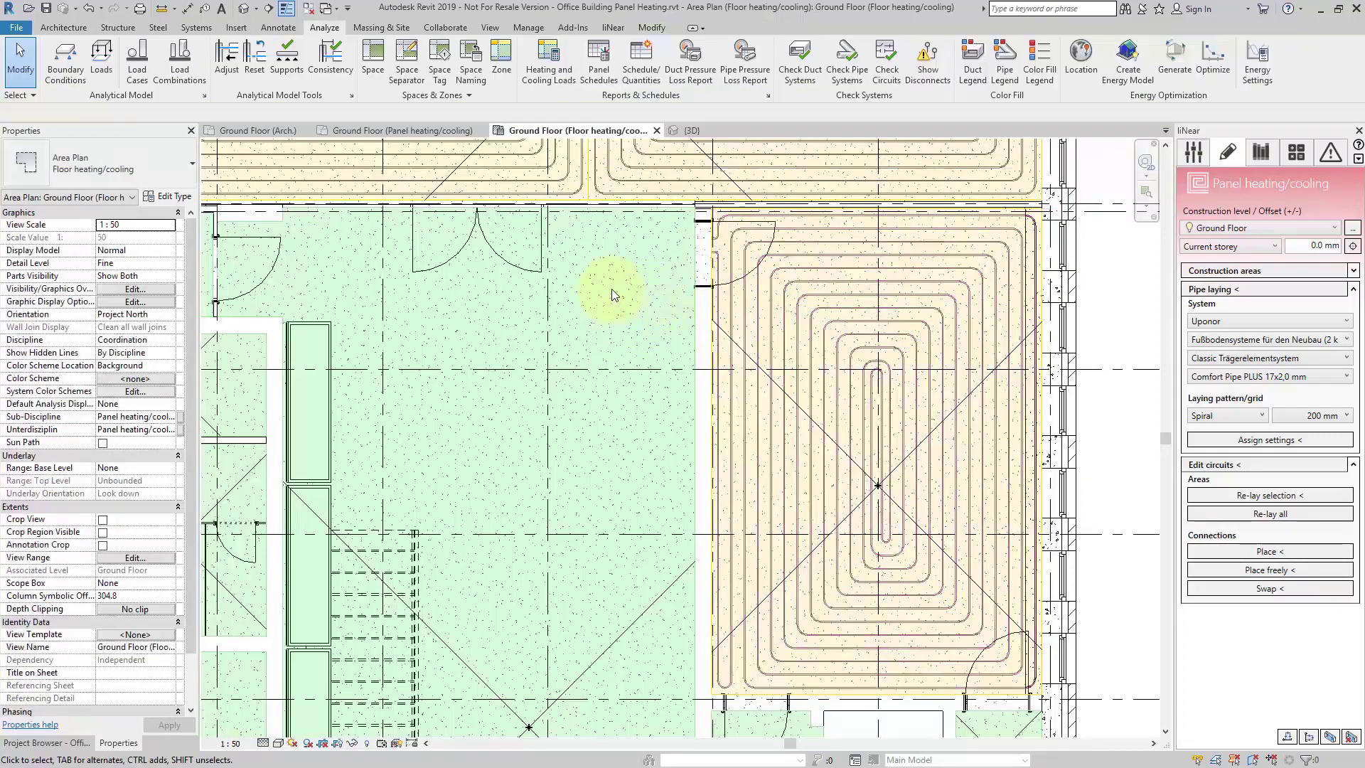
Move the upper-left circuit's connections to its lower edge, just above the doors.
{"action": "middle_click_drag", "start_coordinate": [612, 295], "coordinate": [674, 503]}
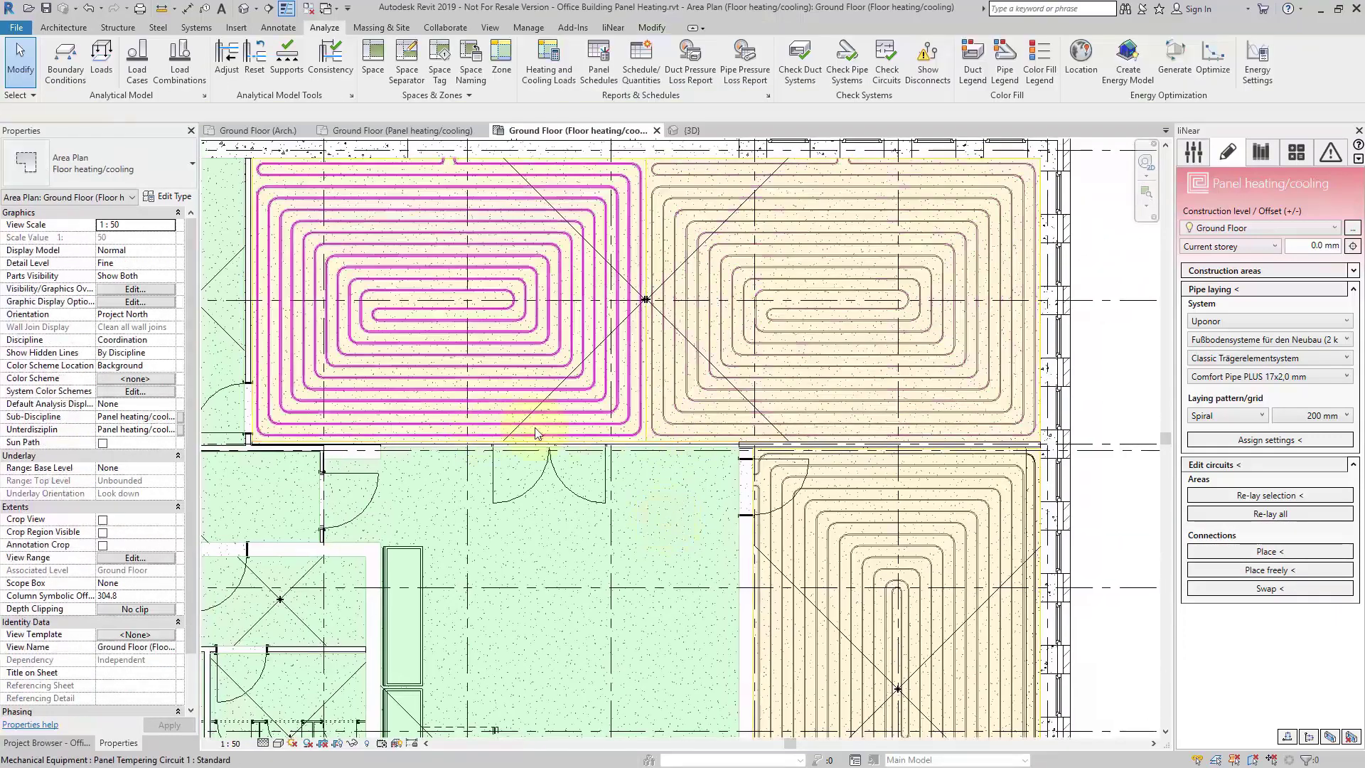
{"action": "left_click", "coordinate": [839, 447]}
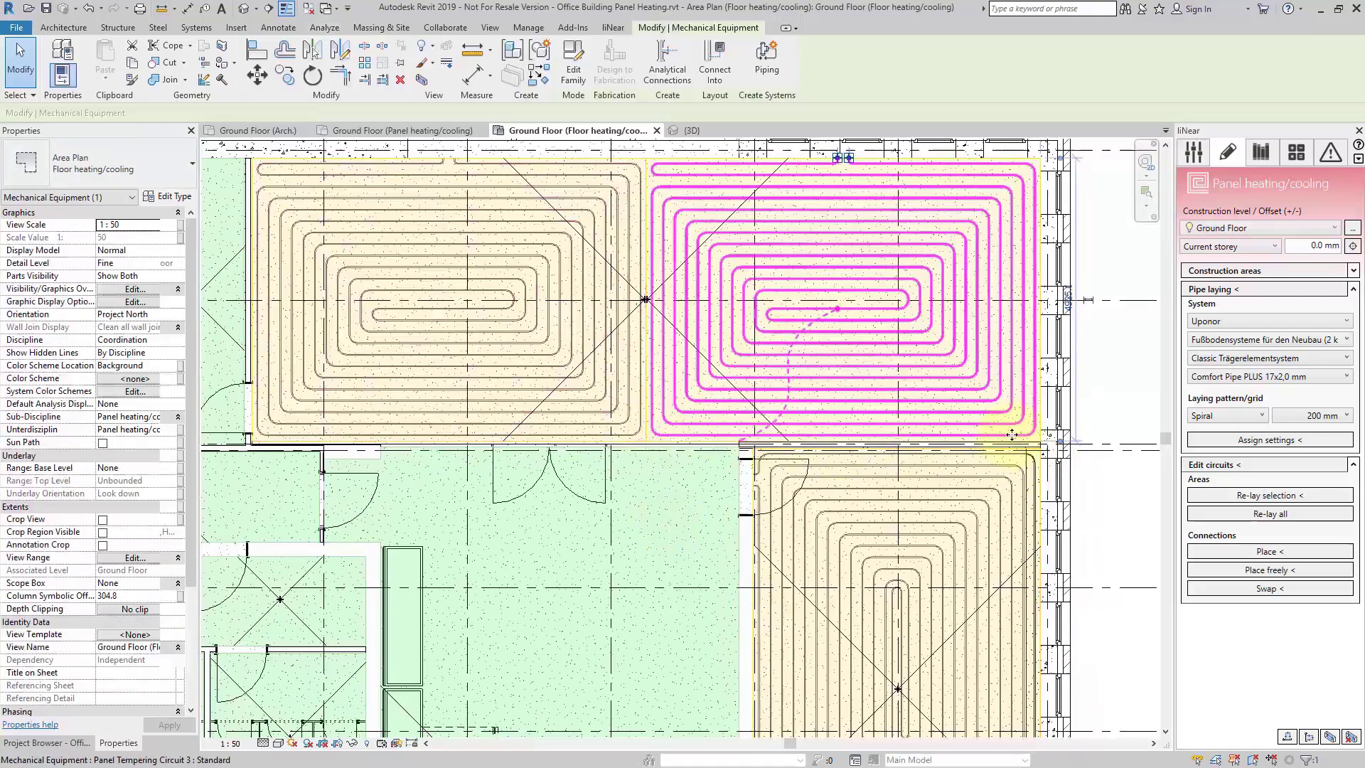
{"action": "left_click", "coordinate": [1263, 552]}
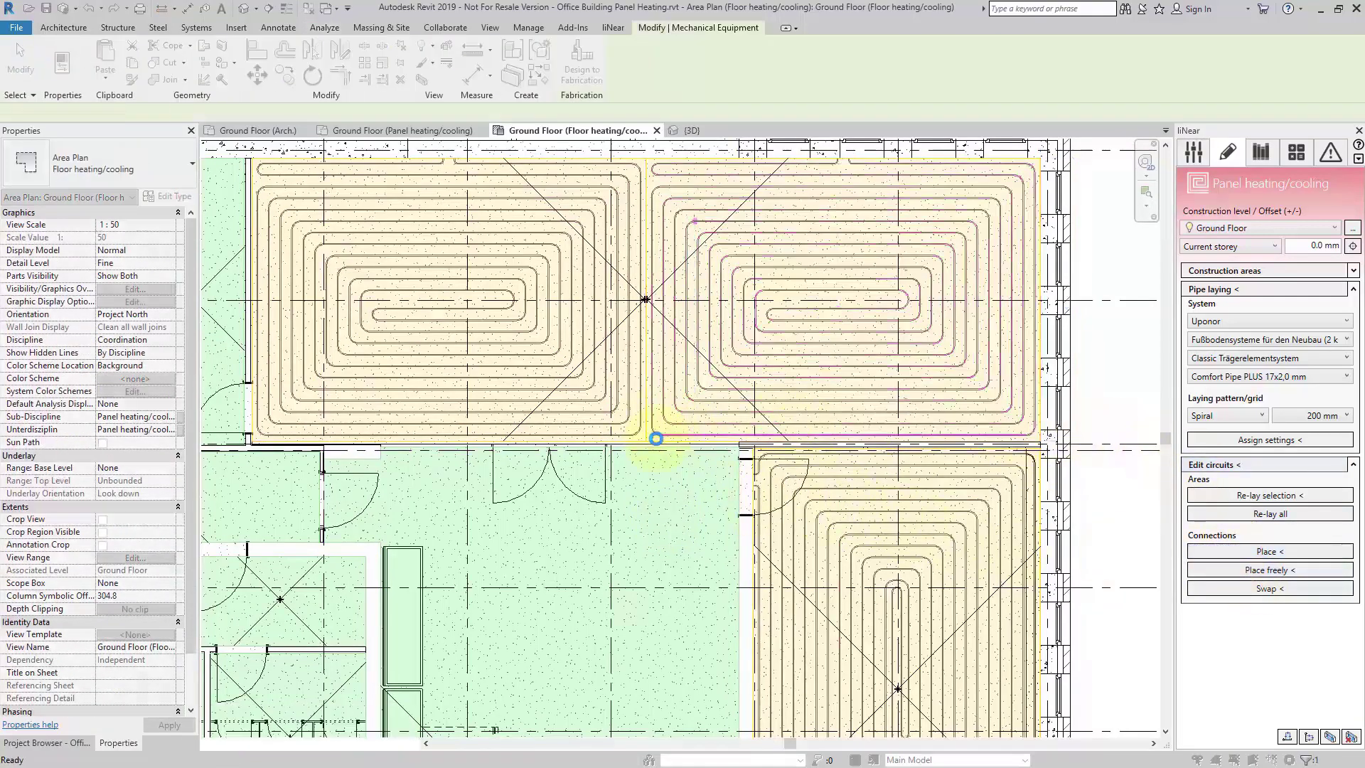
{"action": "left_click", "coordinate": [607, 438]}
{"action": "left_click", "coordinate": [598, 438]}
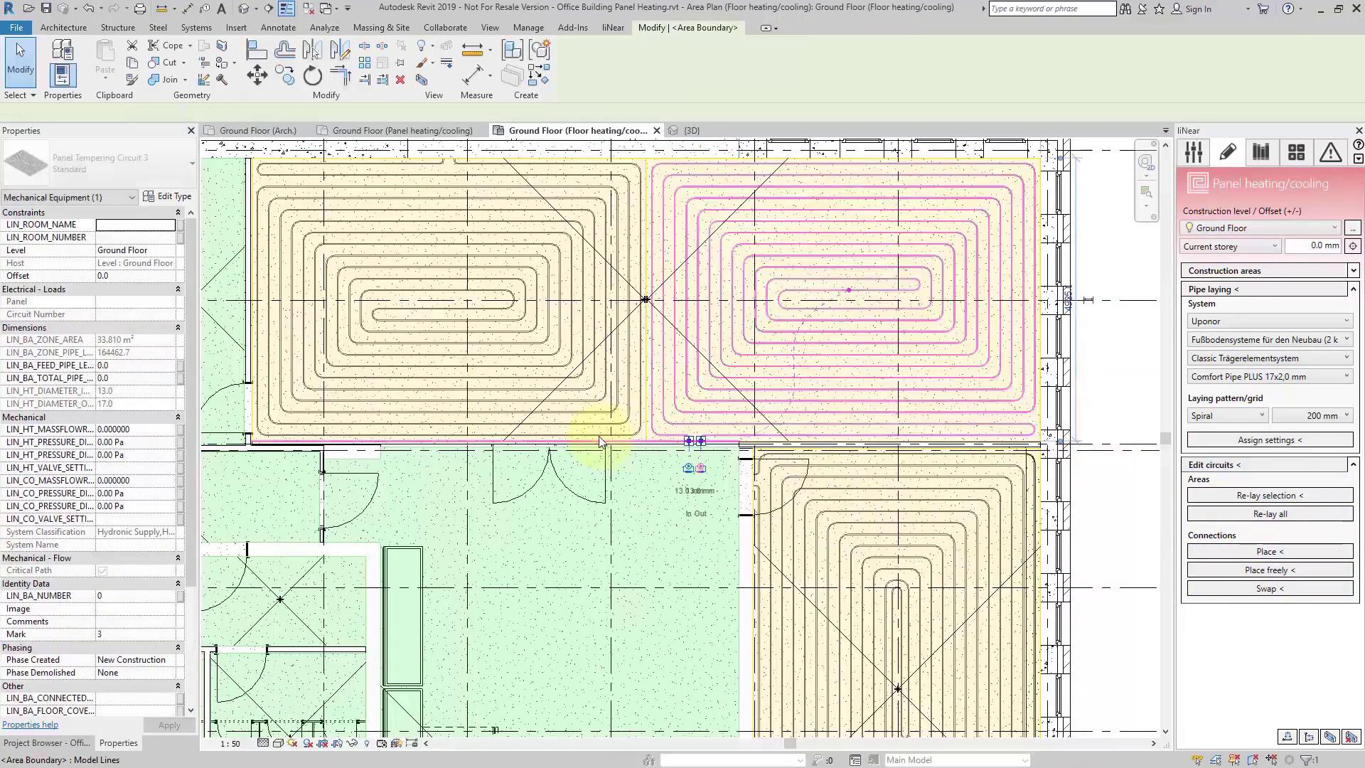
{"action": "key", "text": "Escape"}
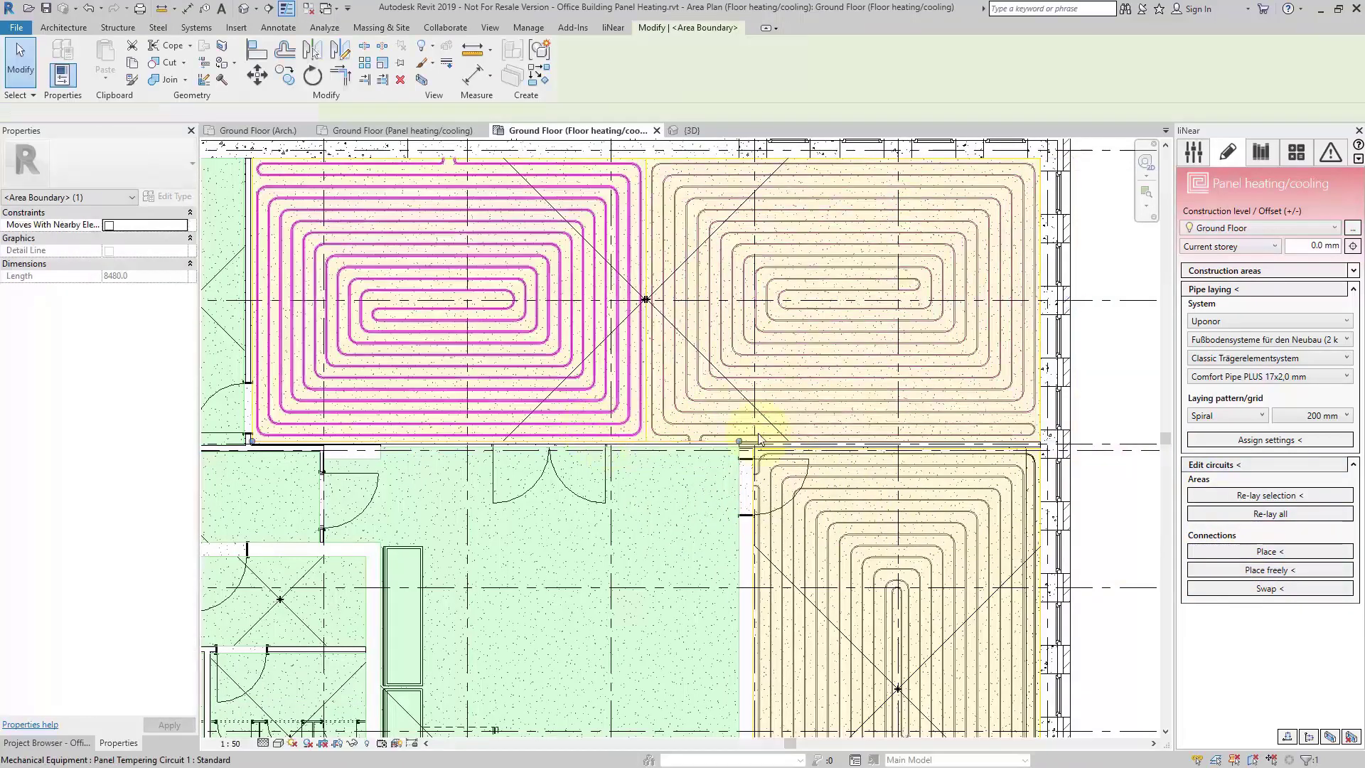
{"action": "left_click", "coordinate": [1269, 551]}
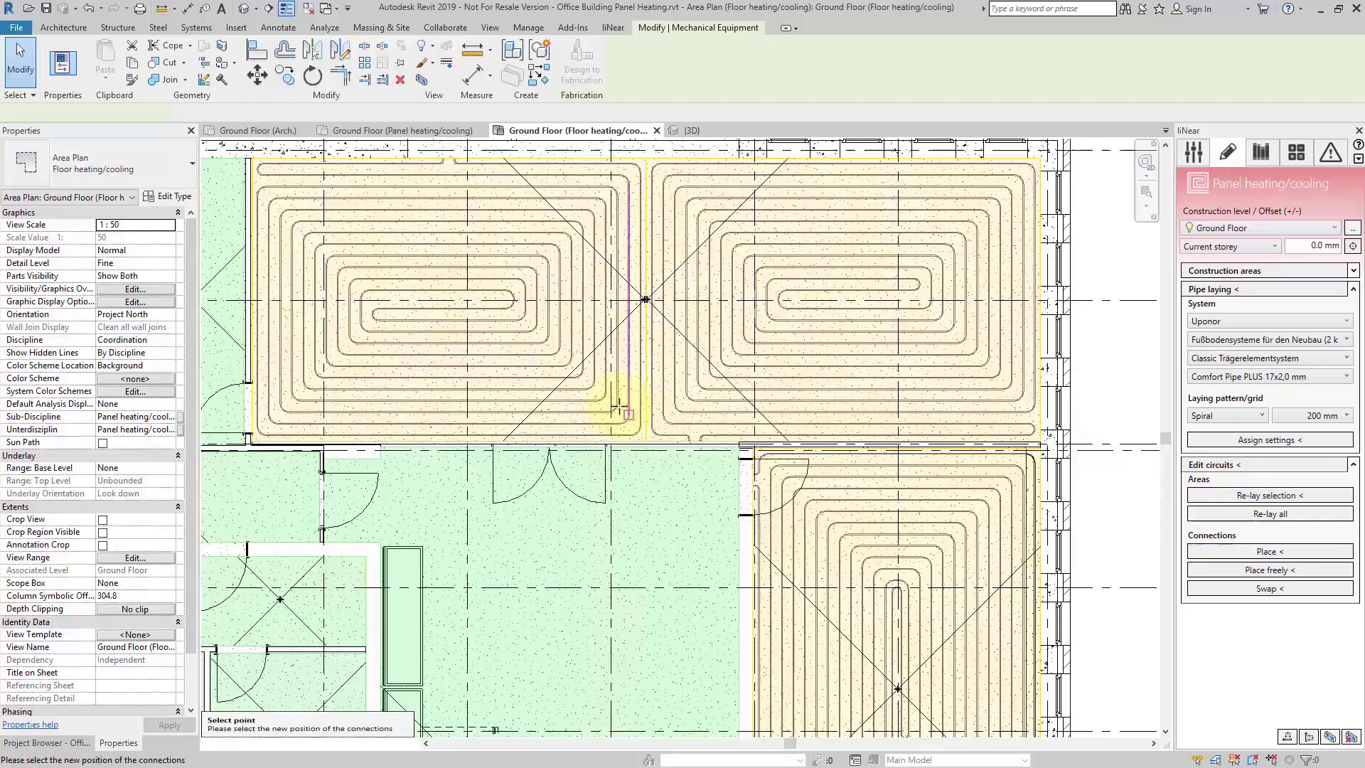
{"action": "left_click", "coordinate": [585, 436]}
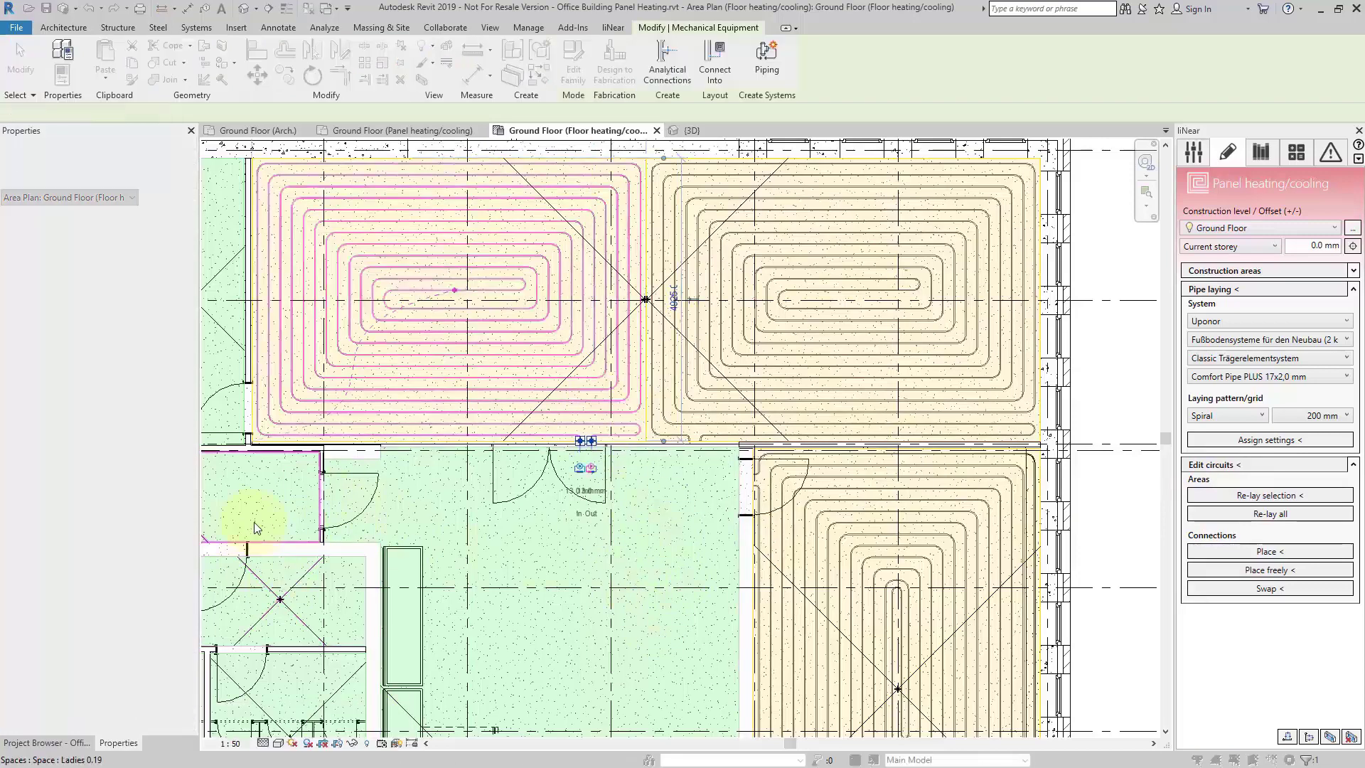
Check the upper-right circuit, then select the lower-right Panel Tempering Circuit 2.
{"action": "left_click", "coordinate": [650, 485]}
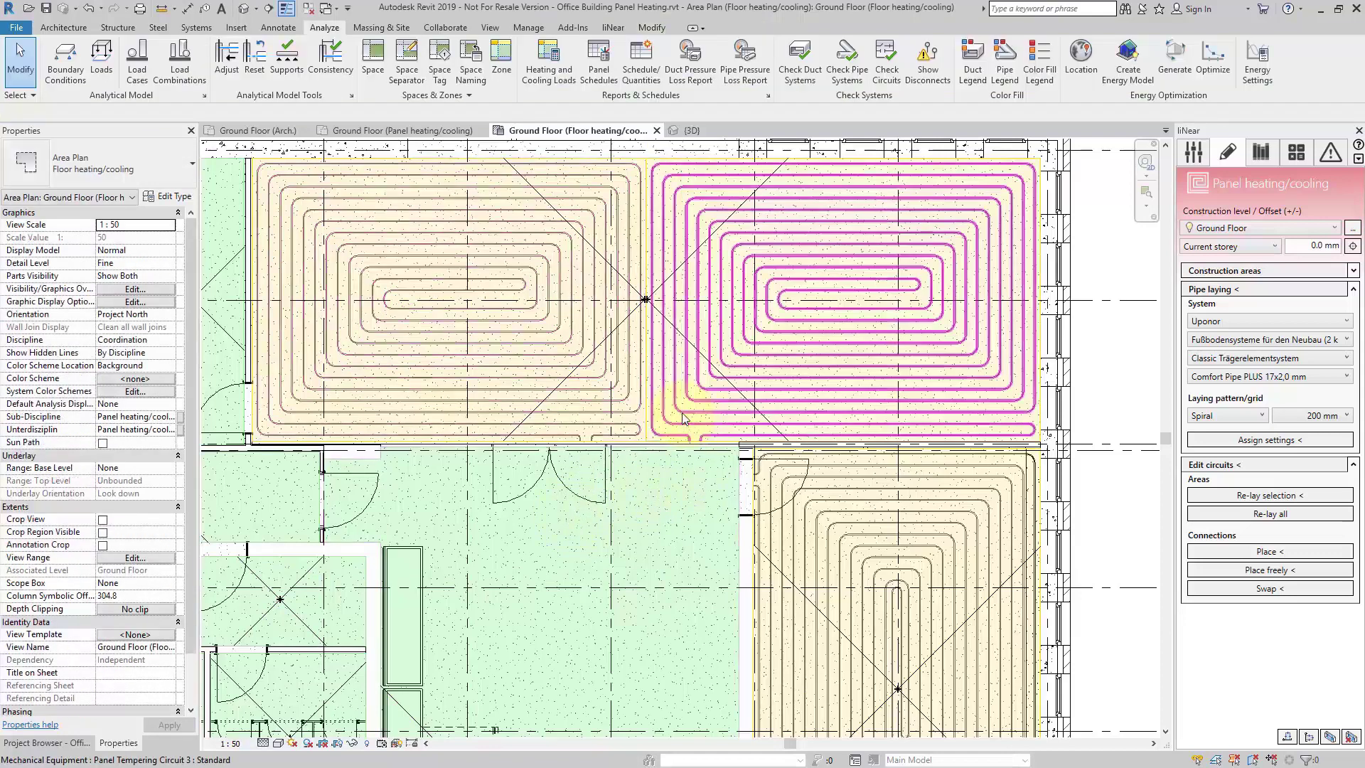
{"action": "left_click", "coordinate": [678, 423]}
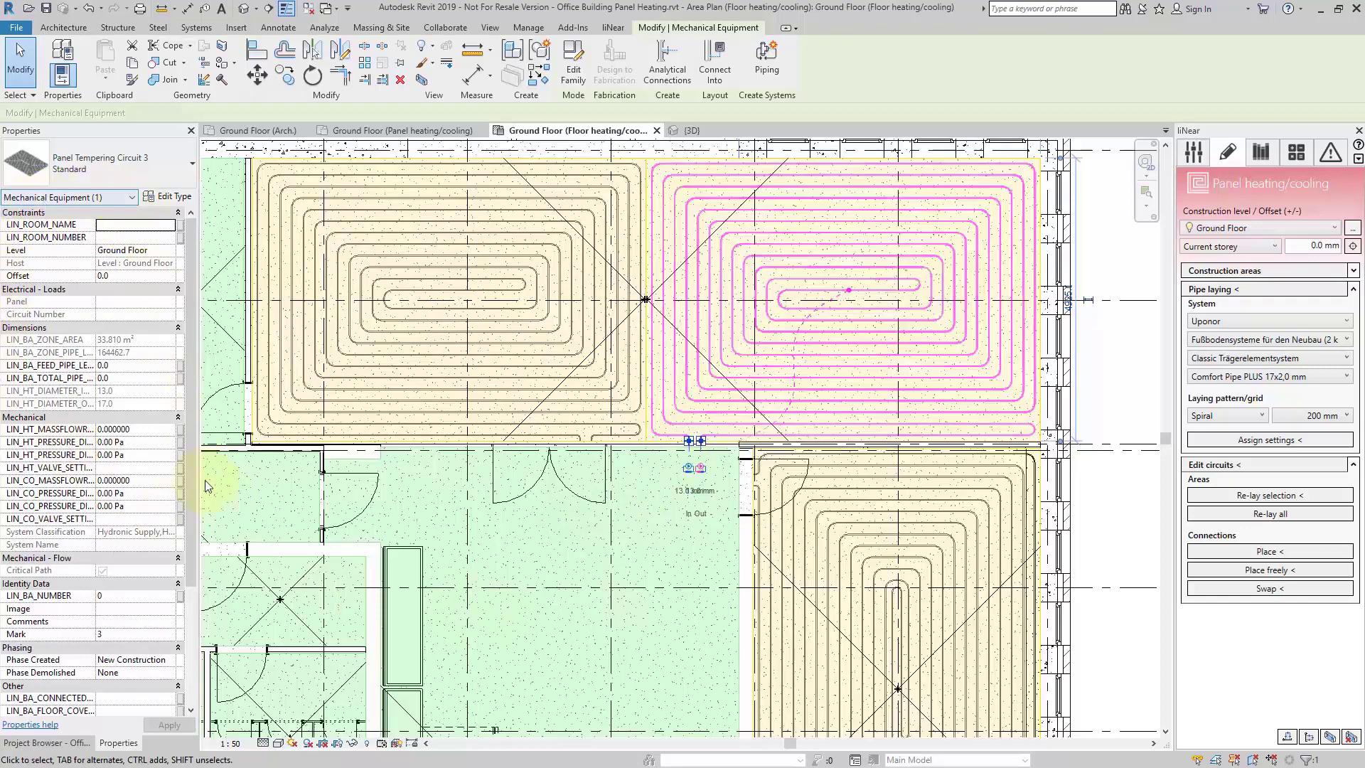
{"action": "scroll", "coordinate": [191, 462], "scroll_direction": "down", "scroll_amount": 2}
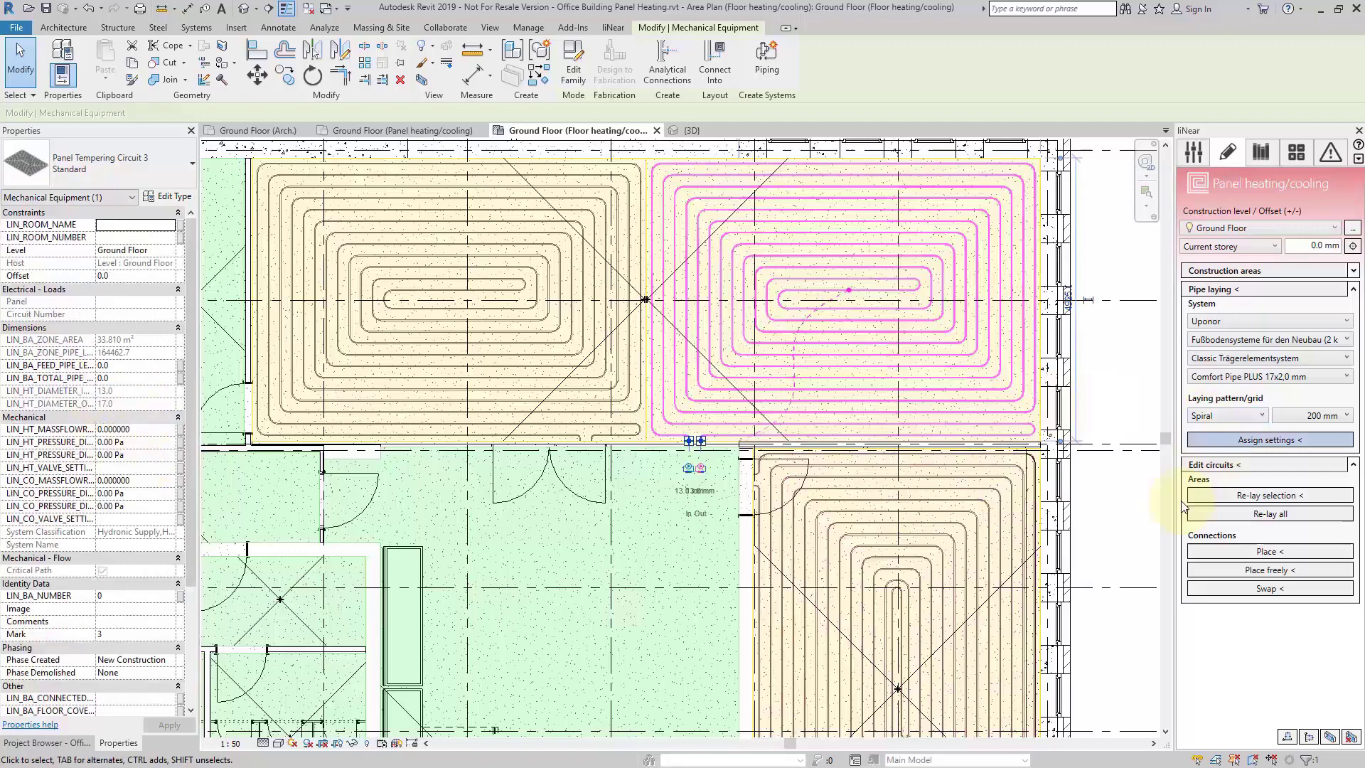
{"action": "left_click", "coordinate": [1130, 523]}
{"action": "scroll", "coordinate": [1043, 456], "scroll_direction": "down", "scroll_amount": 1}
{"action": "middle_click_drag", "start_coordinate": [1043, 455], "coordinate": [995, 396]}
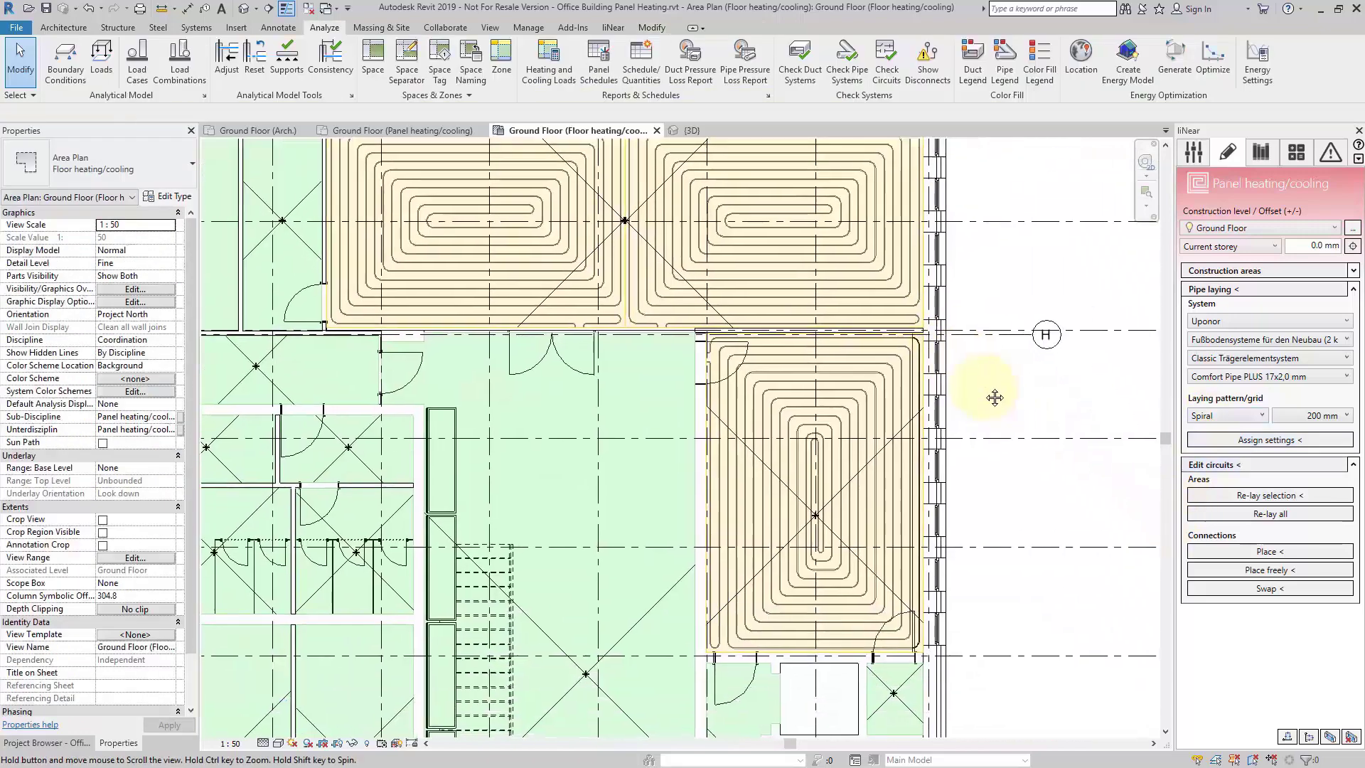
{"action": "left_click", "coordinate": [843, 439]}
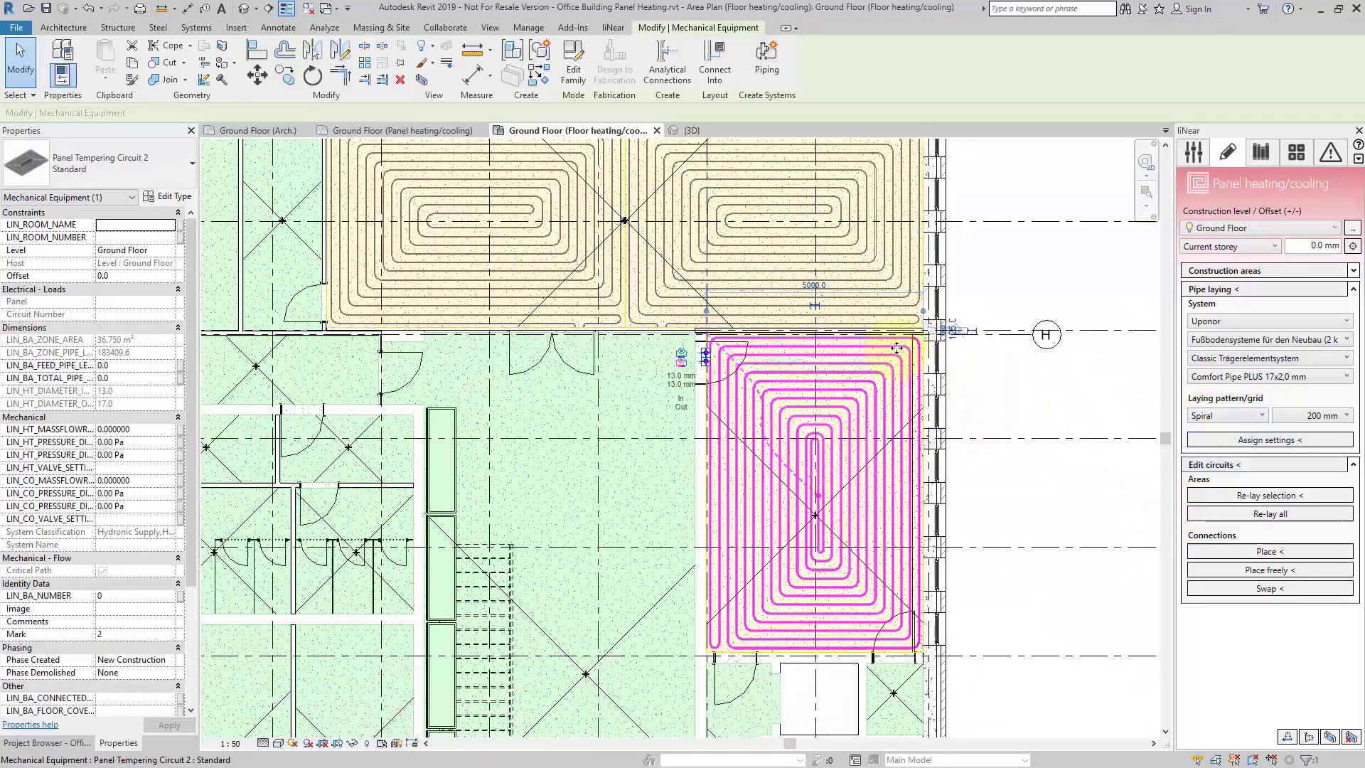
Open the selected circuit in a 3D view and set the detail level to Coarse.
{"action": "left_click", "coordinate": [1329, 736]}
{"action": "scroll", "coordinate": [624, 502], "scroll_direction": "up", "scroll_amount": 2}
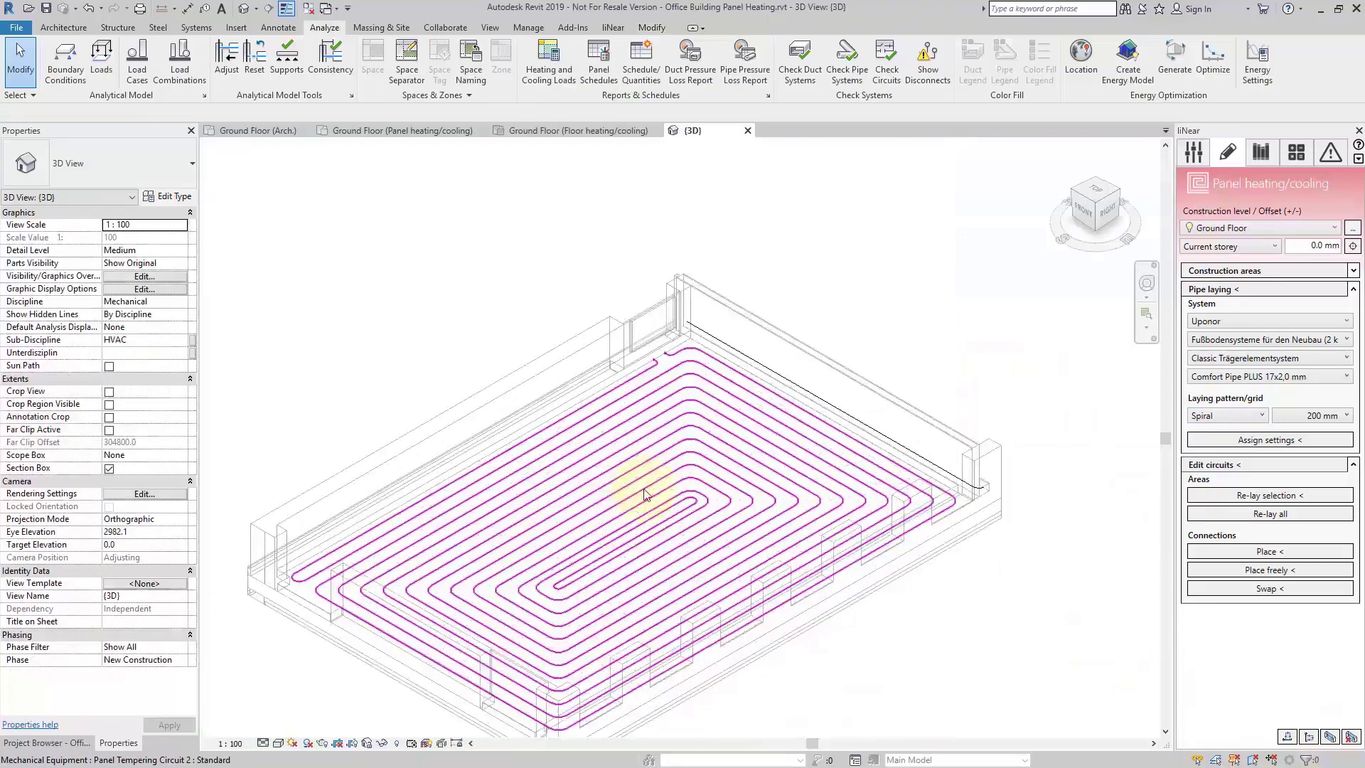
{"action": "mouse_move", "coordinate": [630, 487]}
{"action": "middle_mouse_down", "text": "shift"}
{"action": "mouse_move", "coordinate": [817, 388]}
{"action": "mouse_move", "coordinate": [727, 404]}
{"action": "middle_mouse_up", "text": "shift"}
{"action": "scroll", "coordinate": [336, 488], "scroll_direction": "up", "scroll_amount": 2}
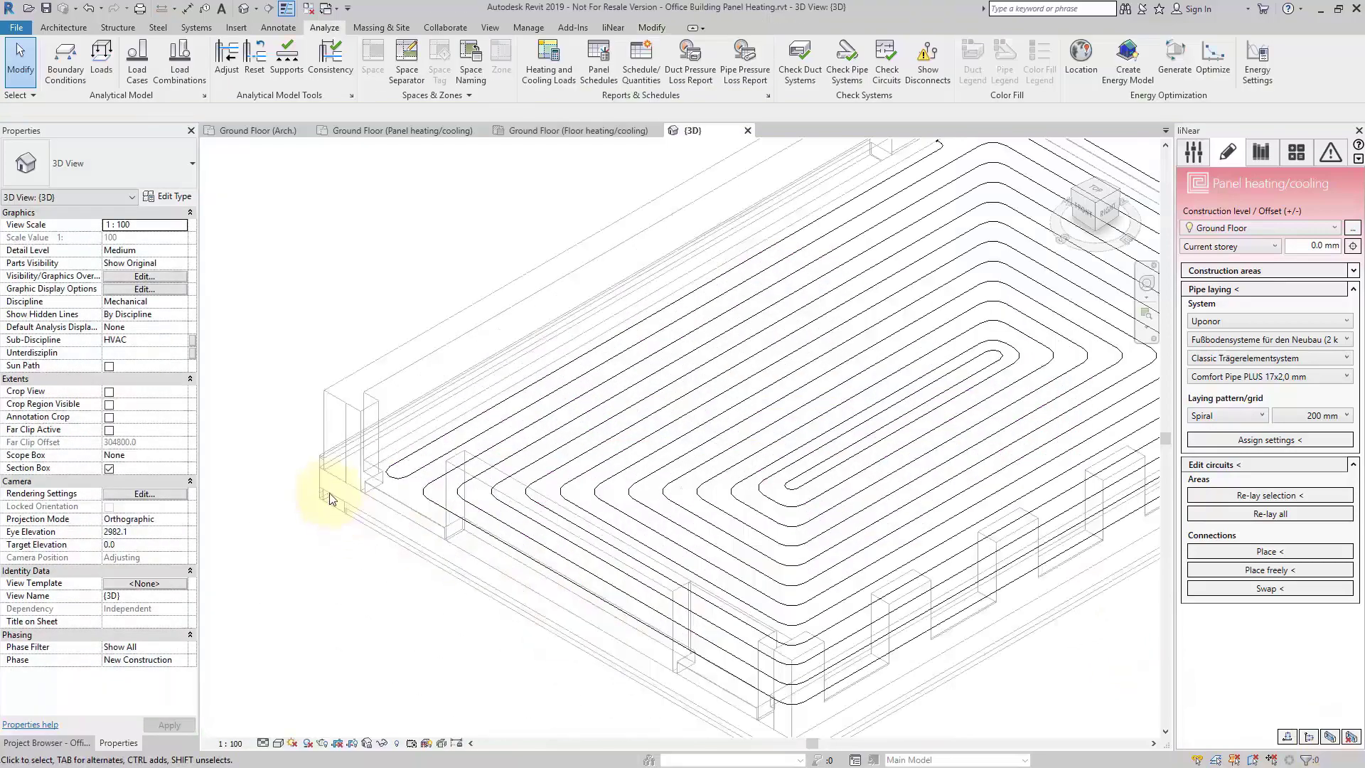
{"action": "scroll", "coordinate": [351, 503], "scroll_direction": "up", "scroll_amount": 2}
{"action": "scroll", "coordinate": [465, 477], "scroll_direction": "up", "scroll_amount": 2}
{"action": "scroll", "coordinate": [465, 475], "scroll_direction": "up", "scroll_amount": 2}
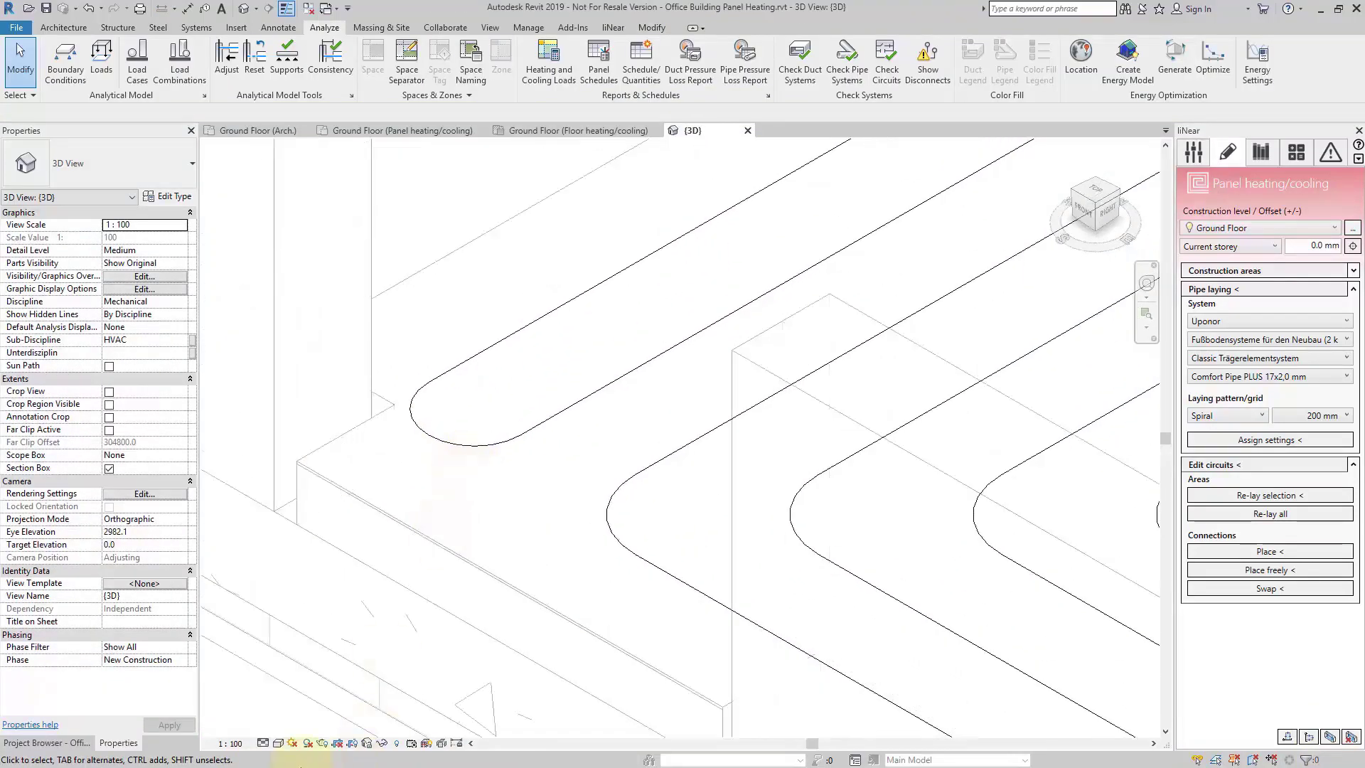
{"action": "left_click", "coordinate": [263, 743]}
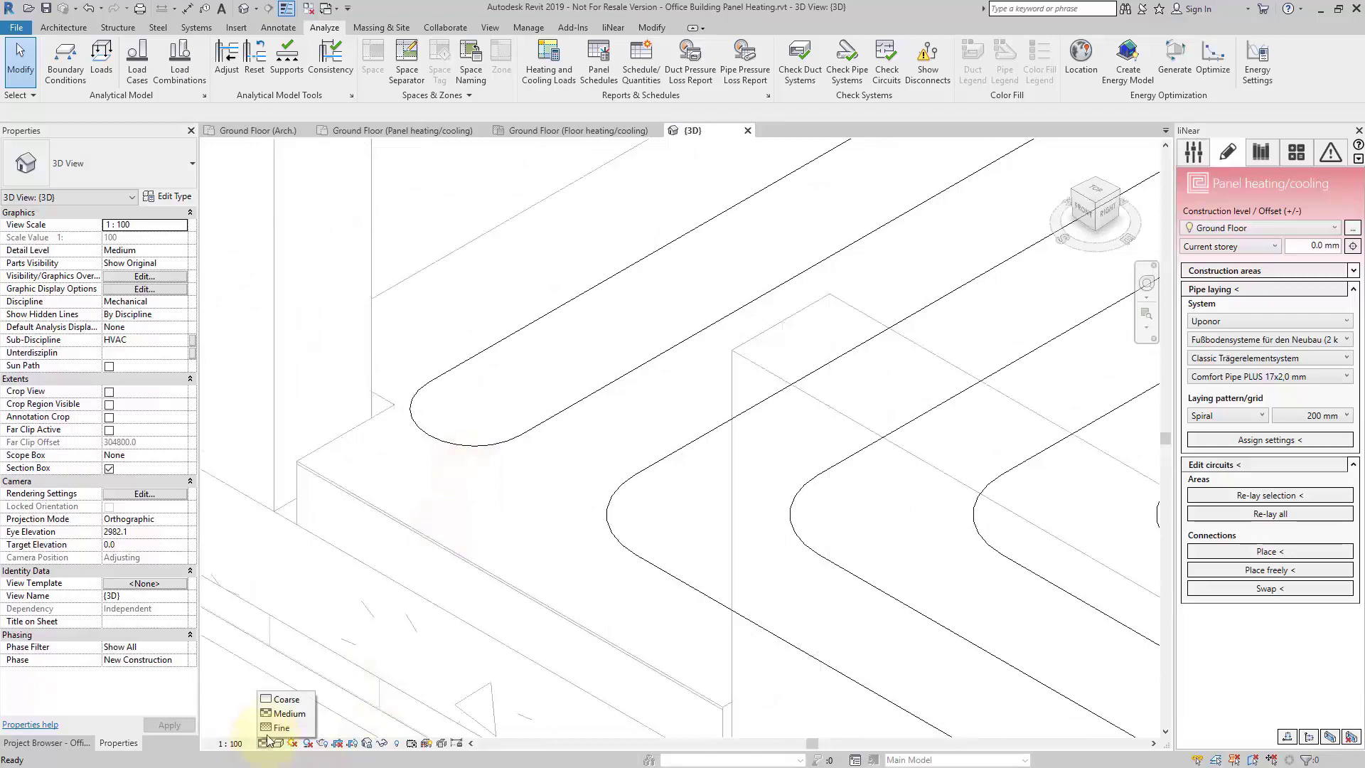
{"action": "left_click", "coordinate": [282, 700]}
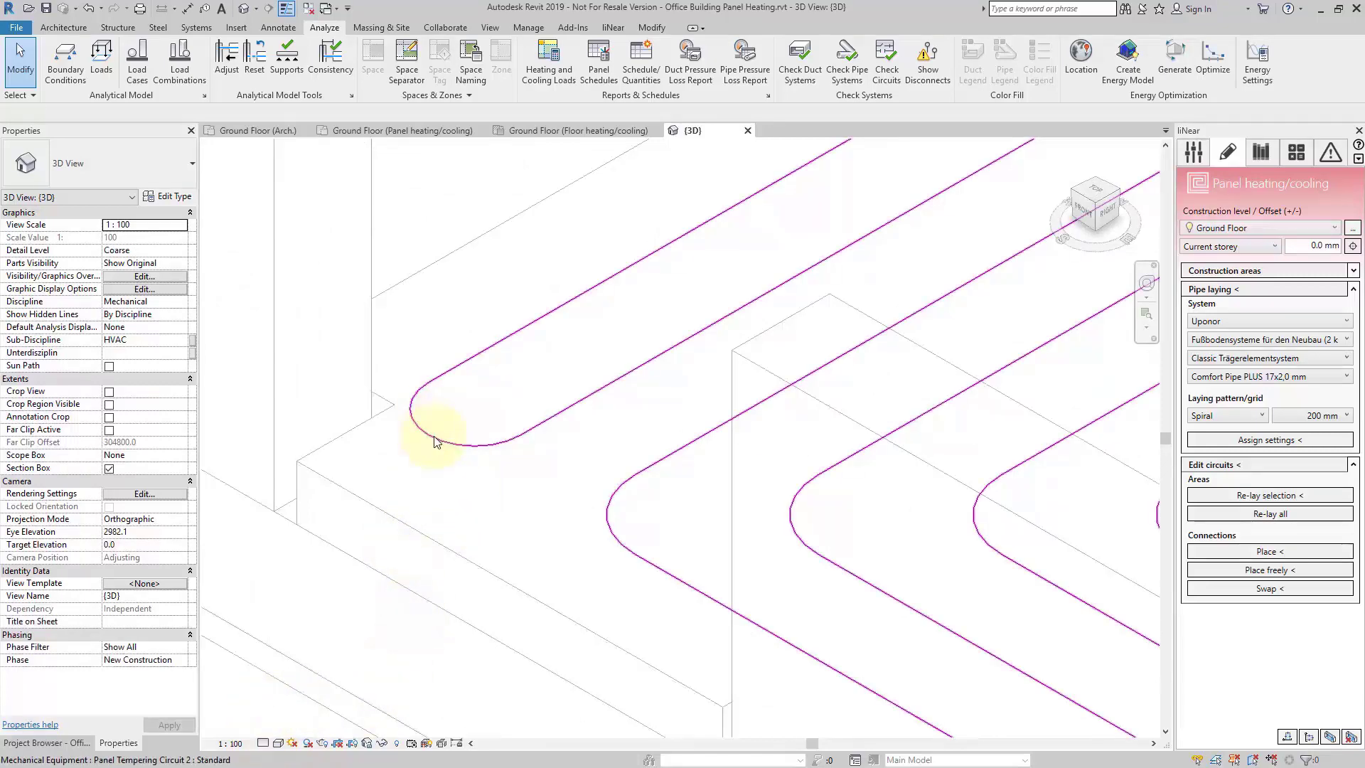
Set the 3D view's detail level to Fine and center the floor spiral.
{"action": "left_click", "coordinate": [438, 448]}
{"action": "scroll", "coordinate": [448, 473], "scroll_direction": "down", "scroll_amount": 2}
{"action": "scroll", "coordinate": [452, 487], "scroll_direction": "down", "scroll_amount": 2}
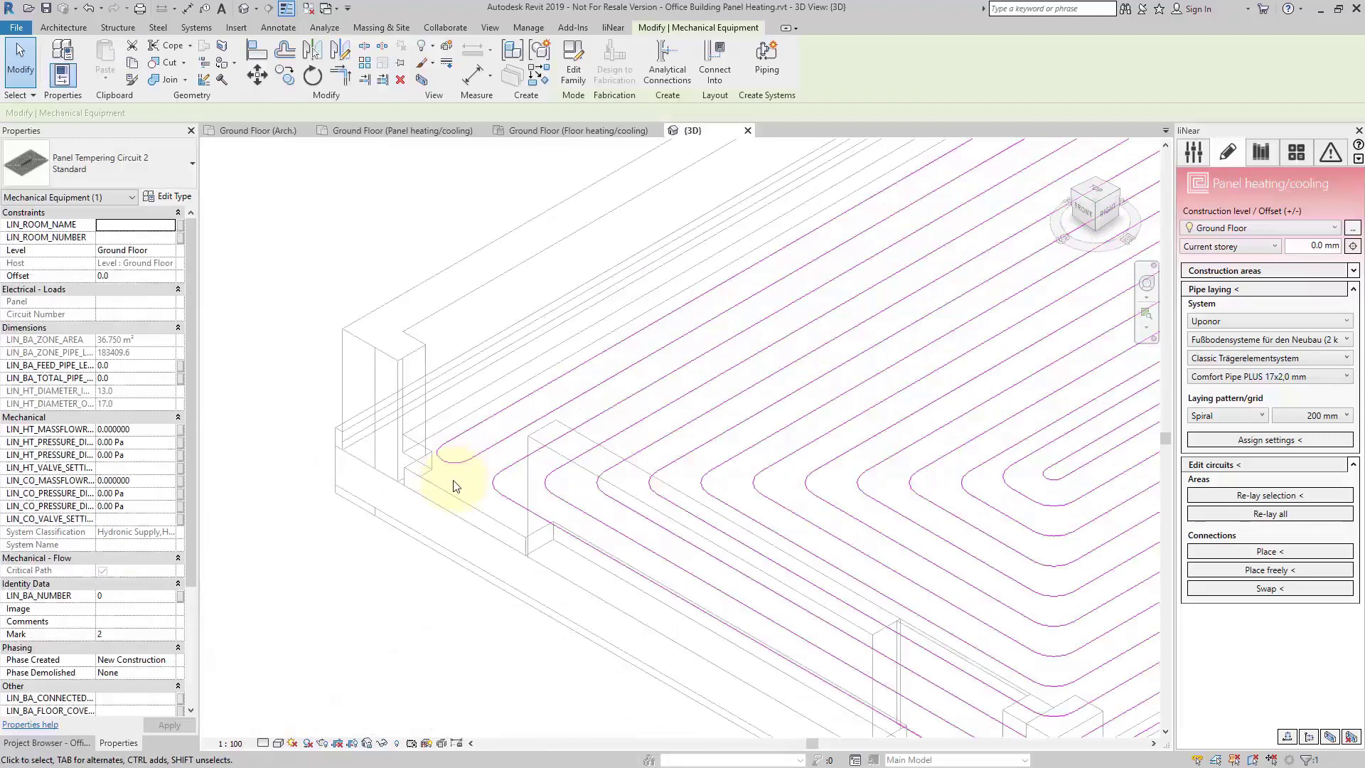
{"action": "left_click", "coordinate": [263, 744]}
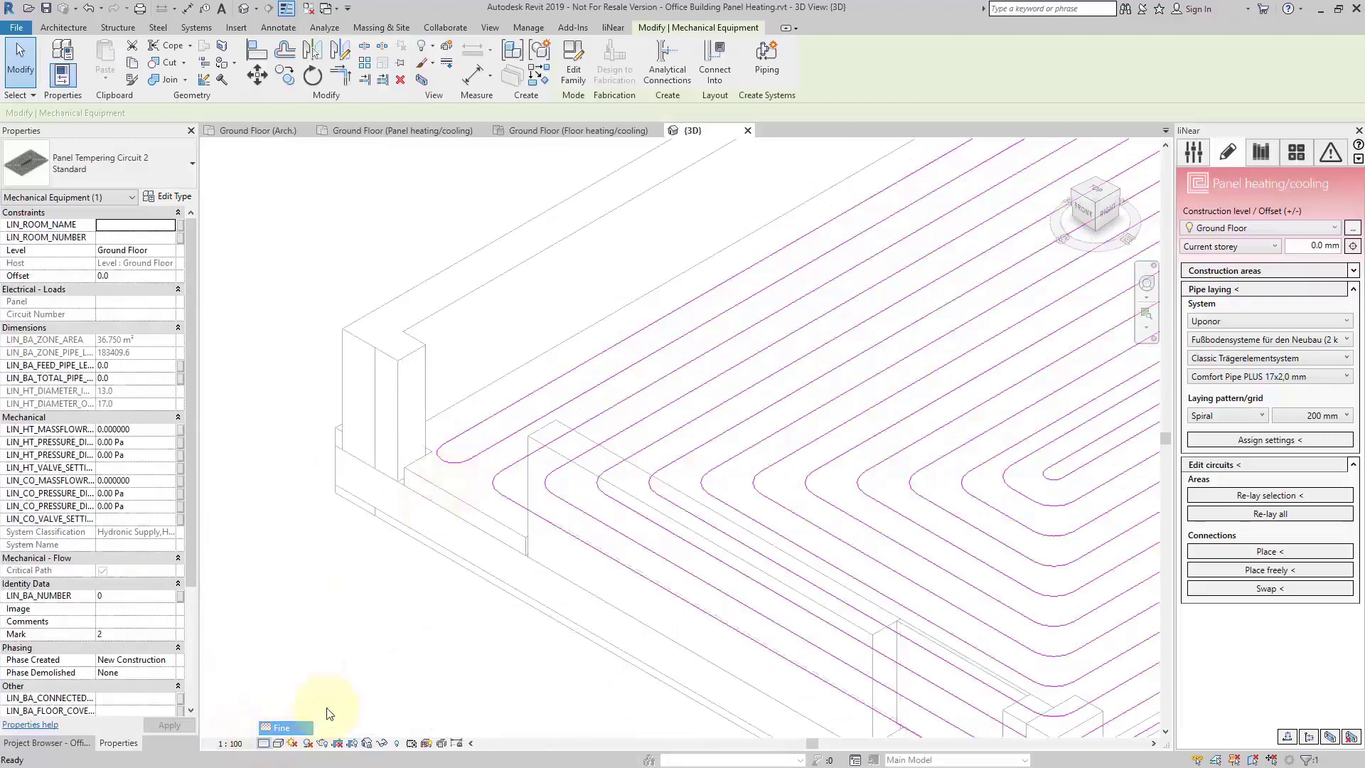
{"action": "left_click", "coordinate": [283, 727]}
{"action": "key", "text": "Escape"}
{"action": "scroll", "coordinate": [463, 445], "scroll_direction": "up", "scroll_amount": 2}
{"action": "scroll", "coordinate": [363, 462], "scroll_direction": "up", "scroll_amount": 2}
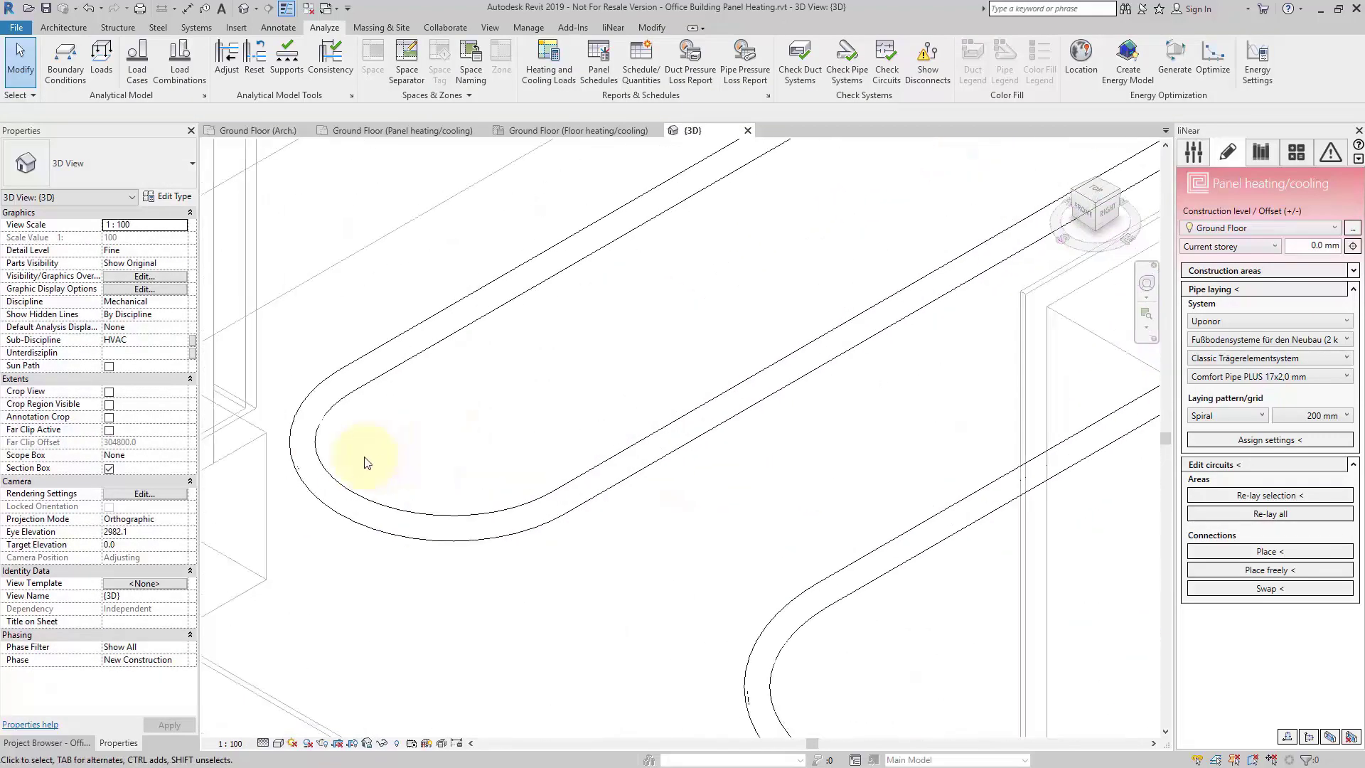
{"action": "scroll", "coordinate": [587, 478], "scroll_direction": "down", "scroll_amount": 1}
{"action": "scroll", "coordinate": [625, 502], "scroll_direction": "down", "scroll_amount": 2}
{"action": "scroll", "coordinate": [811, 457], "scroll_direction": "down", "scroll_amount": 2}
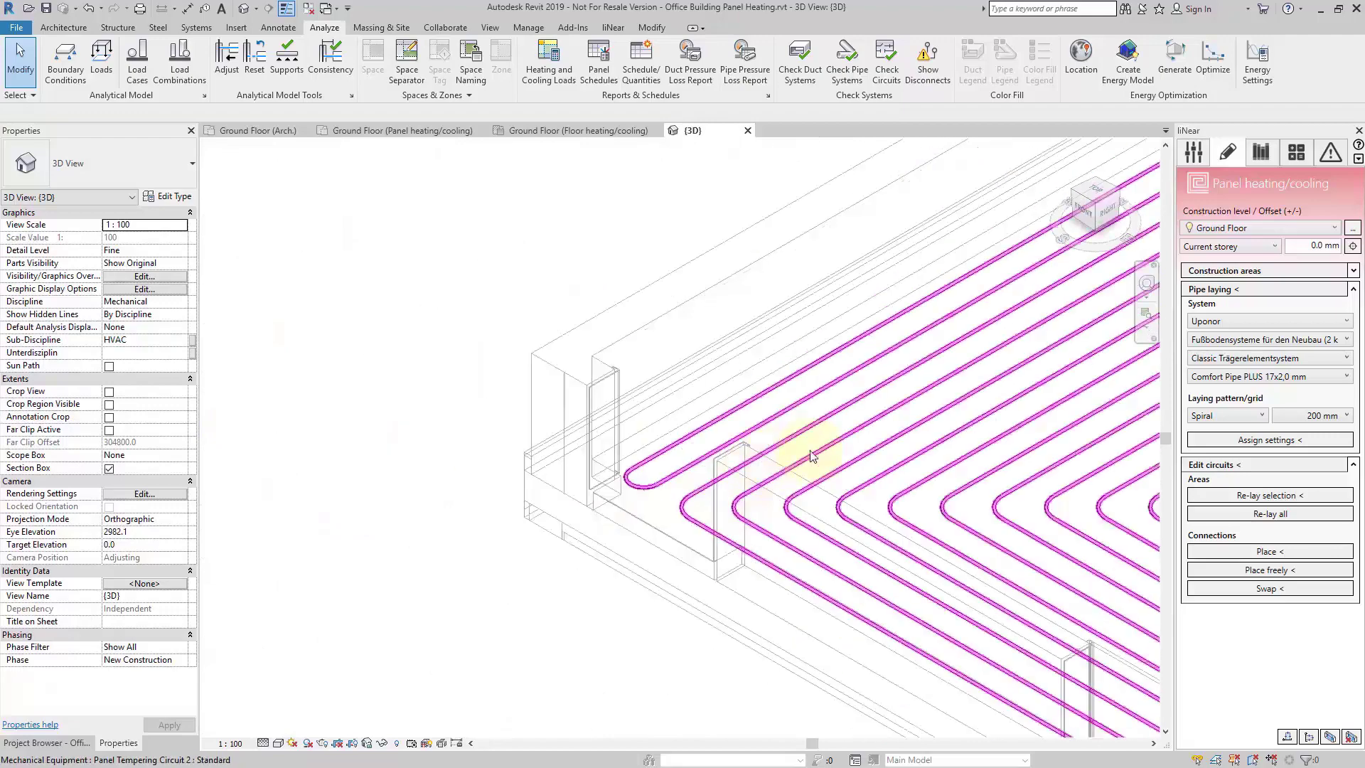
{"action": "scroll", "coordinate": [810, 457], "scroll_direction": "down", "scroll_amount": 3}
{"action": "scroll", "coordinate": [884, 405], "scroll_direction": "down", "scroll_amount": 1}
{"action": "middle_click_drag", "start_coordinate": [609, 457], "coordinate": [641, 523]}
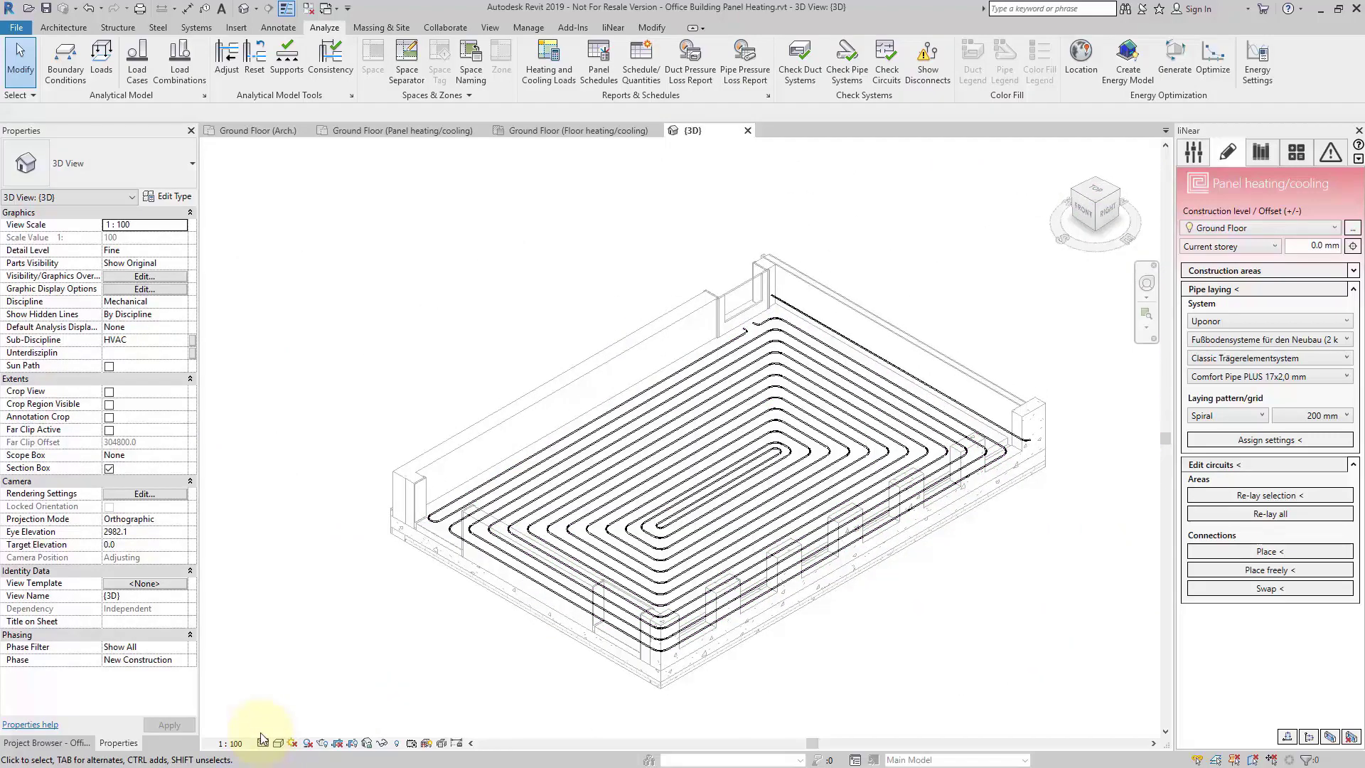
{"action": "left_click", "coordinate": [279, 744]}
Apply Realistic visual style, make Architecture transparent, and orbit to reveal the spiral.
{"action": "left_click", "coordinate": [299, 713]}
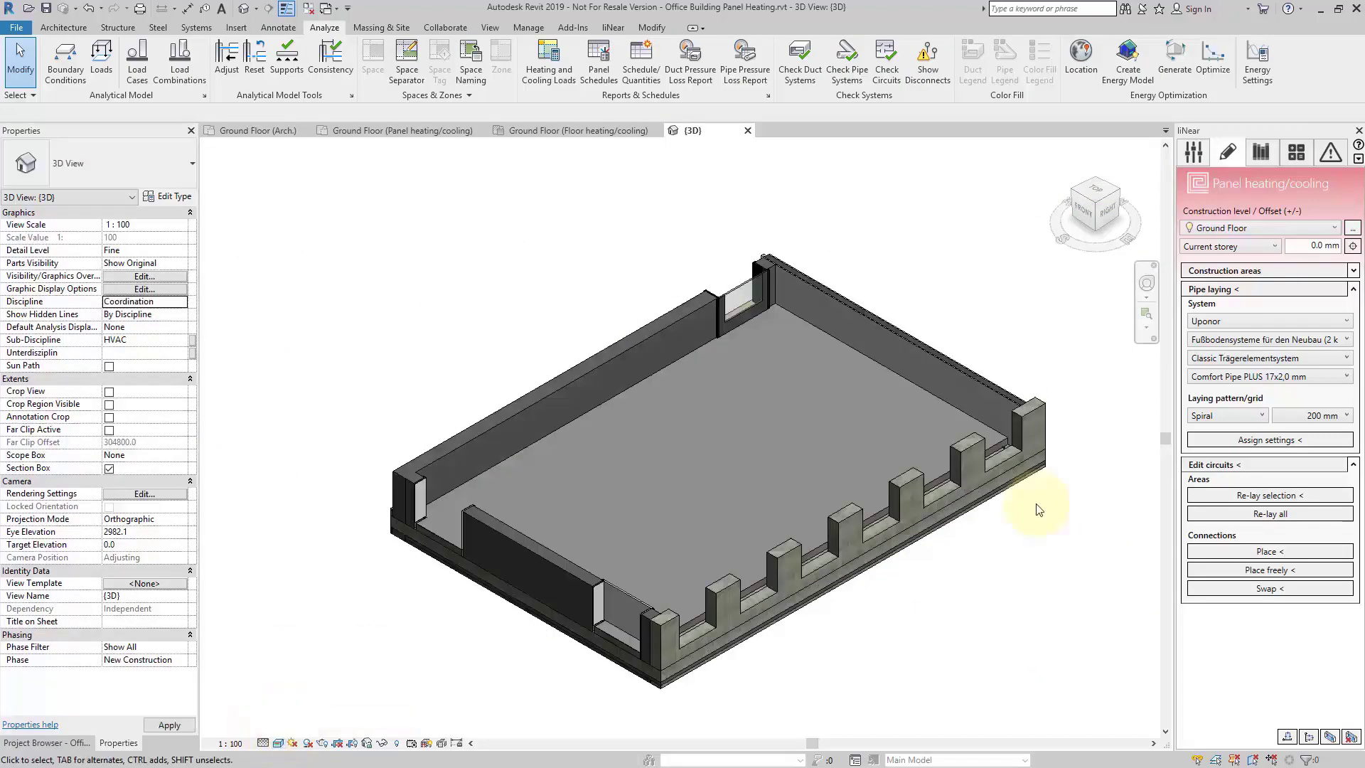
{"action": "left_click", "coordinate": [1193, 152]}
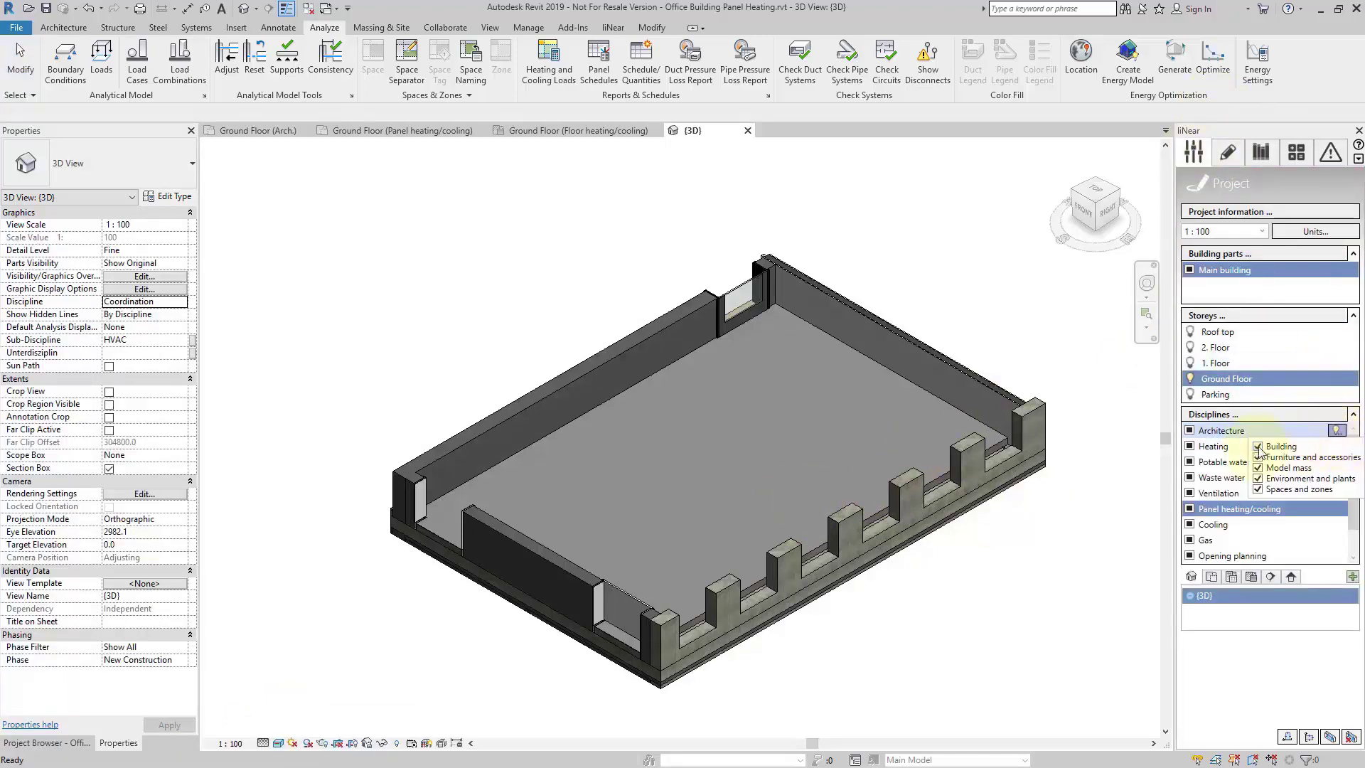
{"action": "scroll", "coordinate": [737, 489], "scroll_direction": "up", "scroll_amount": 4}
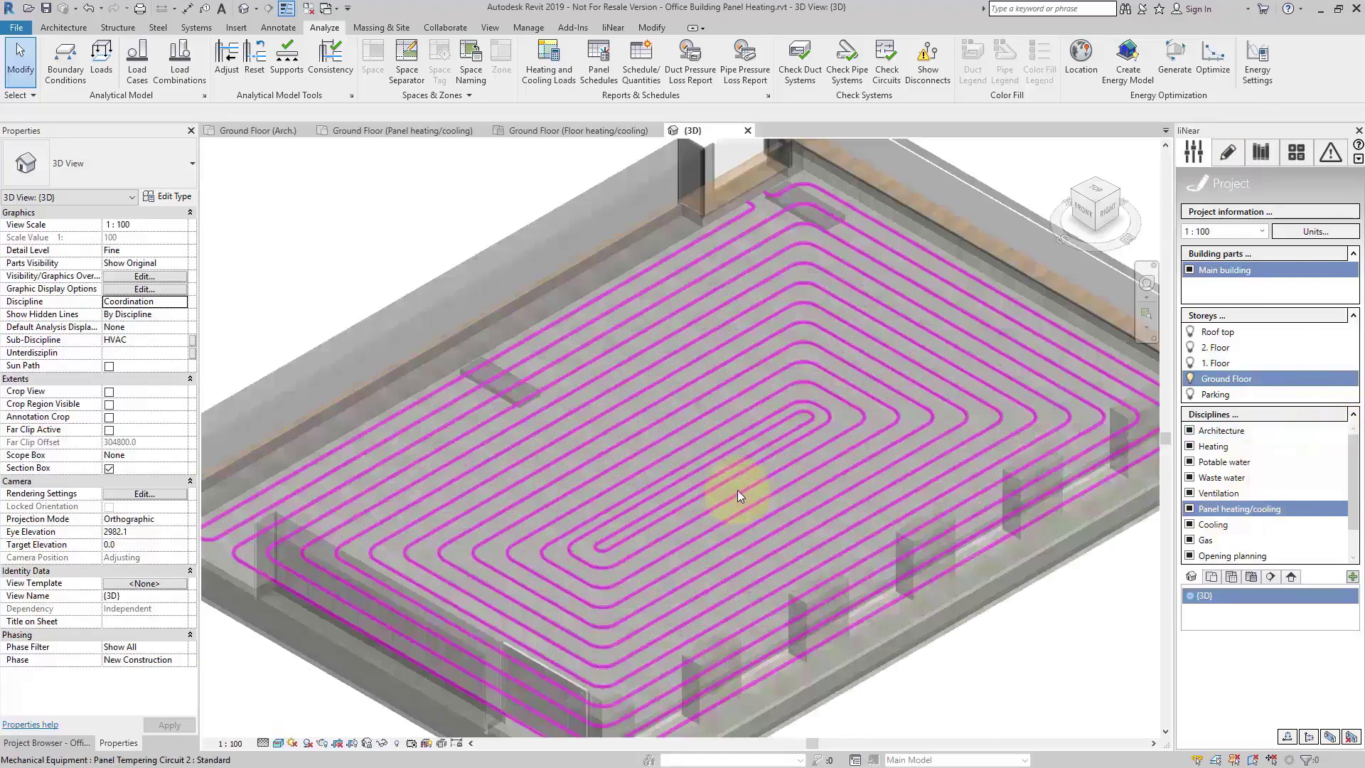
{"action": "mouse_move", "coordinate": [739, 434]}
{"action": "middle_mouse_down", "text": "shift"}
{"action": "mouse_move", "coordinate": [1141, 568]}
{"action": "mouse_move", "coordinate": [953, 585]}
{"action": "middle_mouse_up", "text": "shift"}
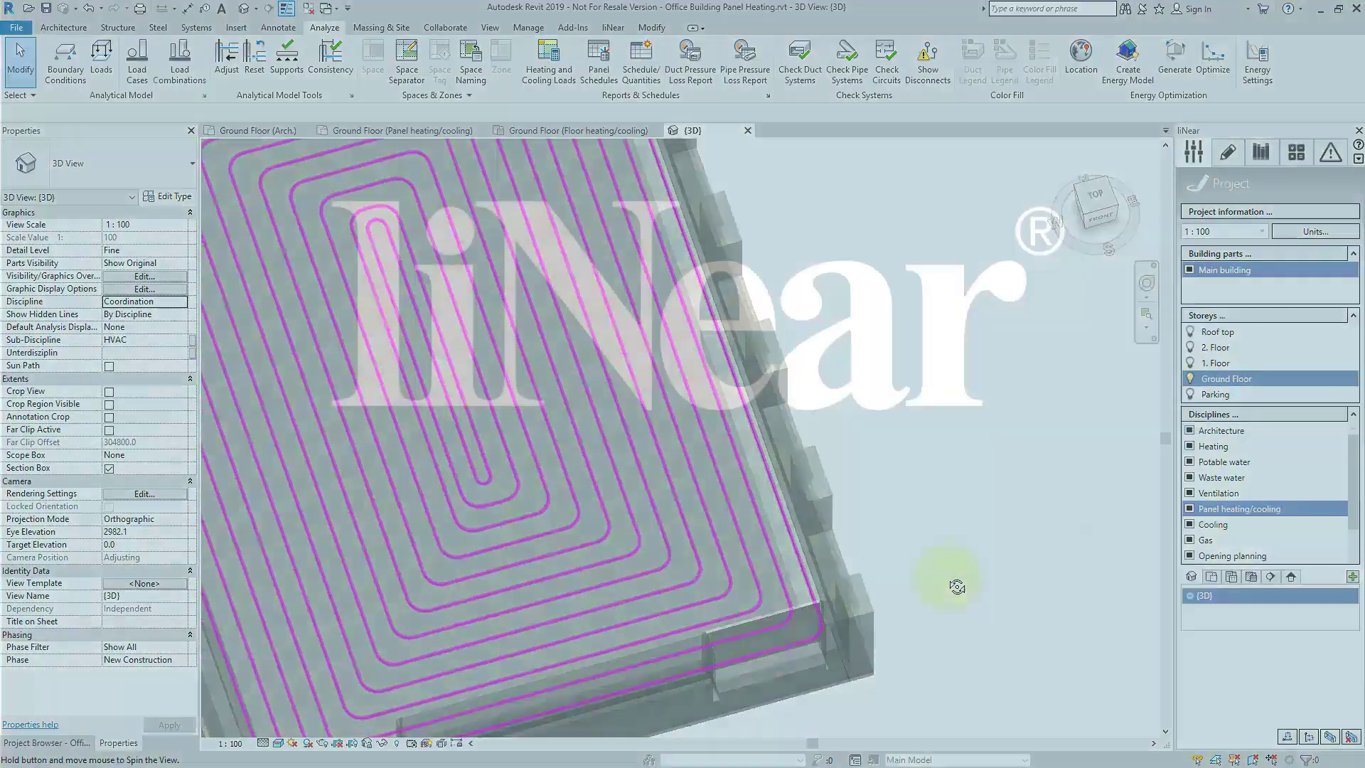